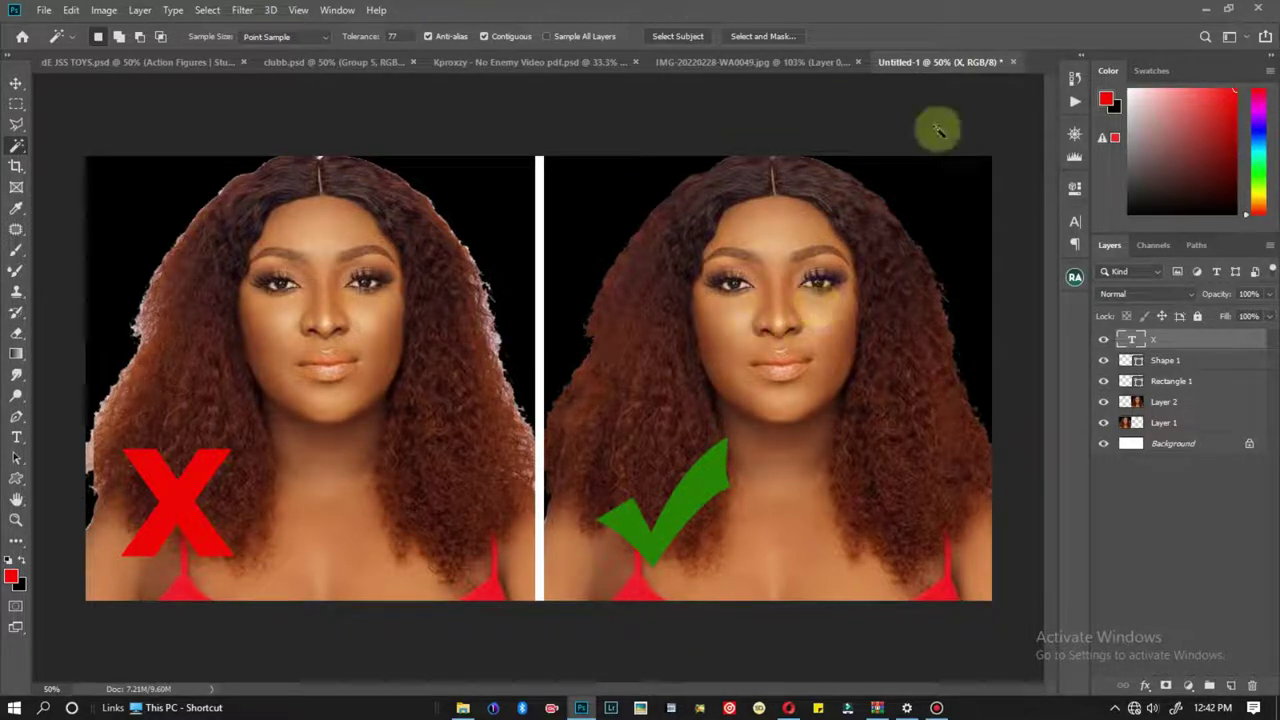
In IMG-20220228-WA0049.jpg, select the white background around the woman with the Magic Wand and delete it.
{"action": "left_click", "coordinate": [814, 62]}
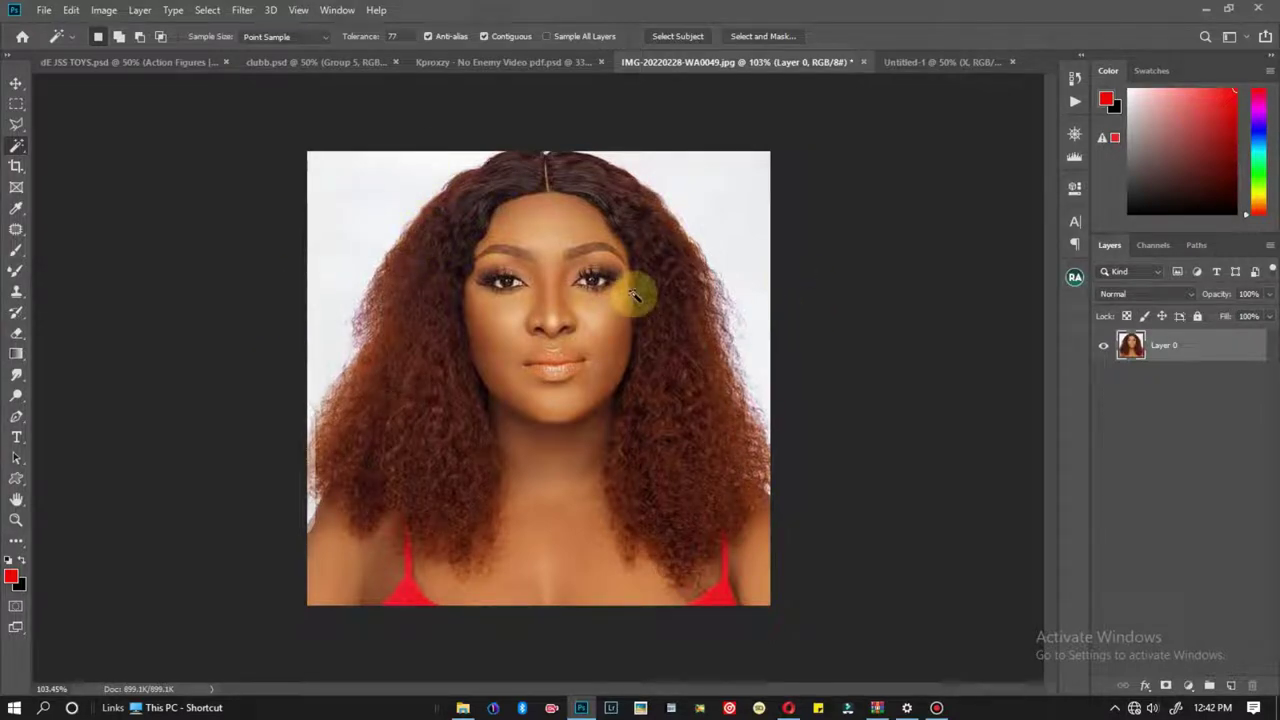
{"action": "right_click", "coordinate": [14, 147]}
{"action": "left_click", "coordinate": [100, 161]}
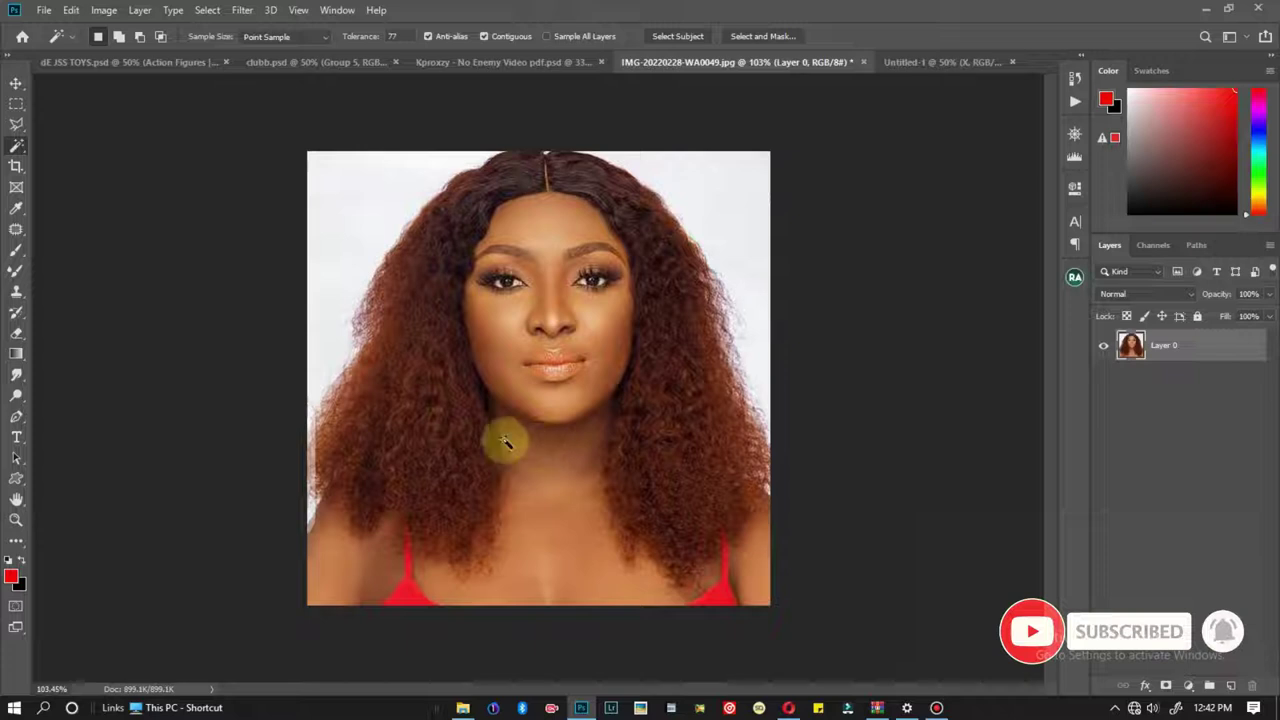
{"action": "left_click", "coordinate": [363, 181]}
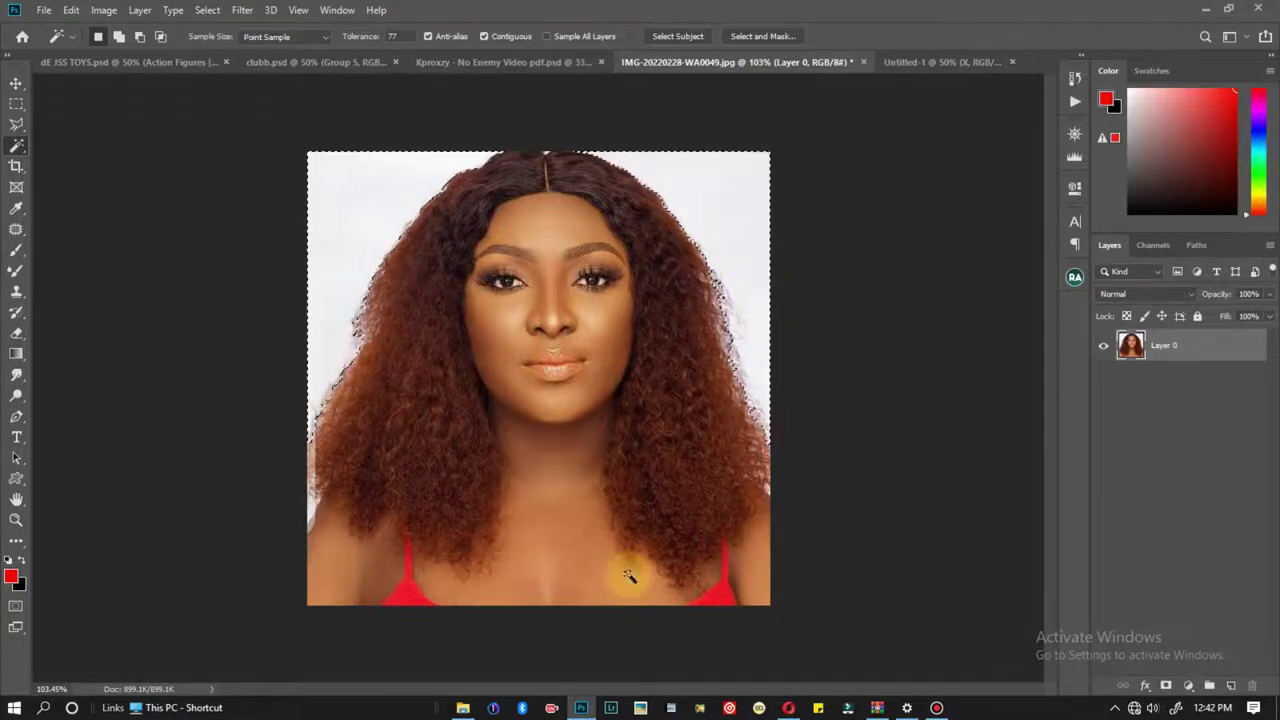
{"action": "left_click", "coordinate": [311, 515], "text": "shift"}
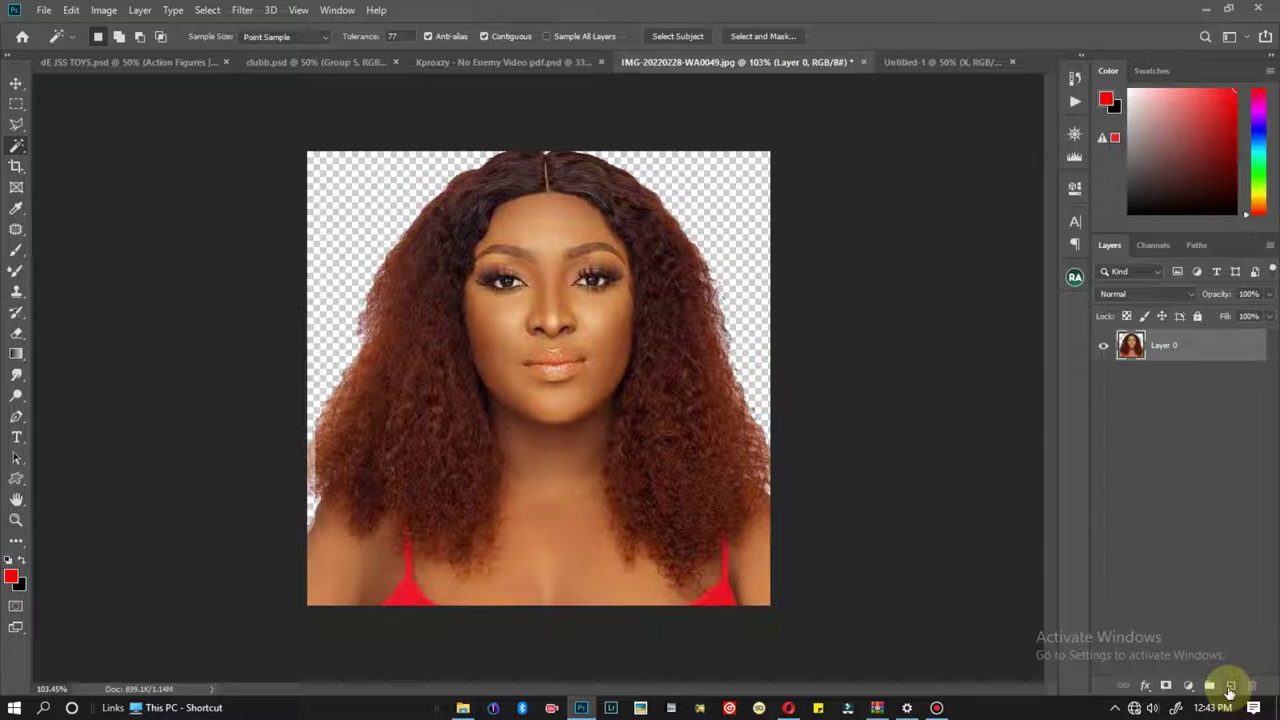
Add a new layer beneath the portrait layer and fill it with black.
{"action": "left_click", "coordinate": [1230, 687]}
{"action": "left_click_drag", "start_coordinate": [1163, 347], "coordinate": [1168, 400]}
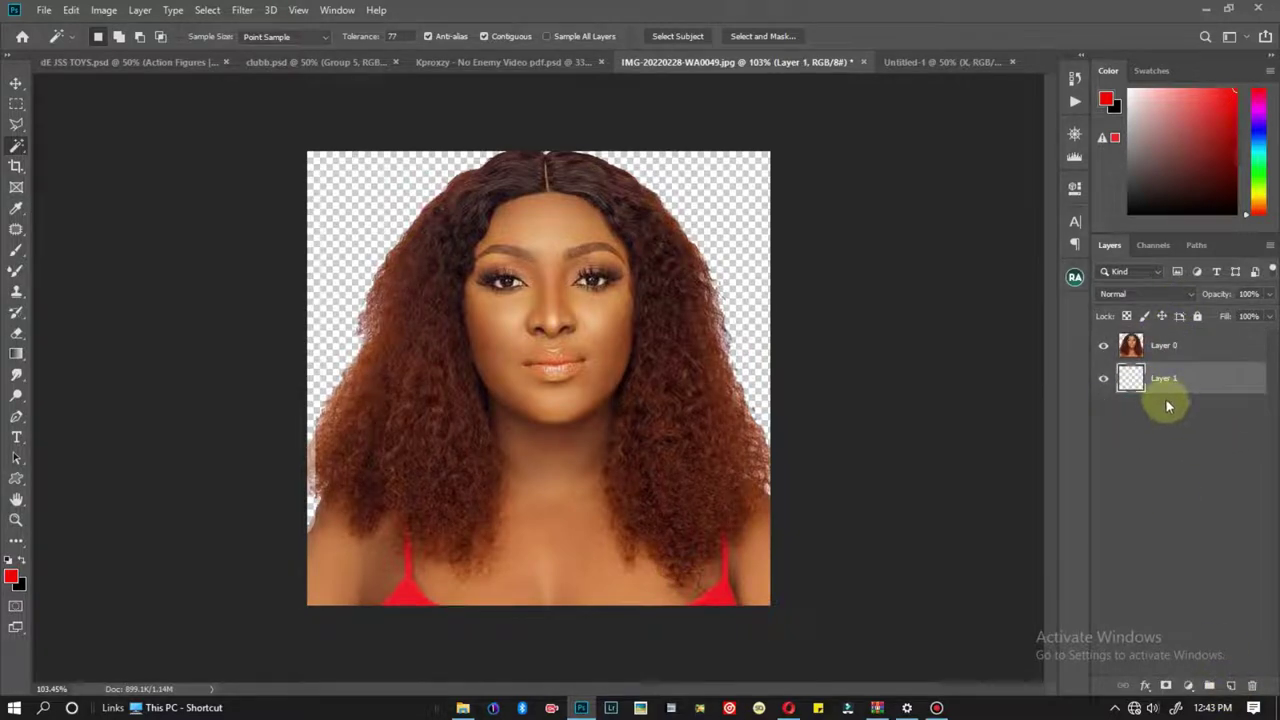
{"action": "key", "text": "ctrl+BackSpace"}
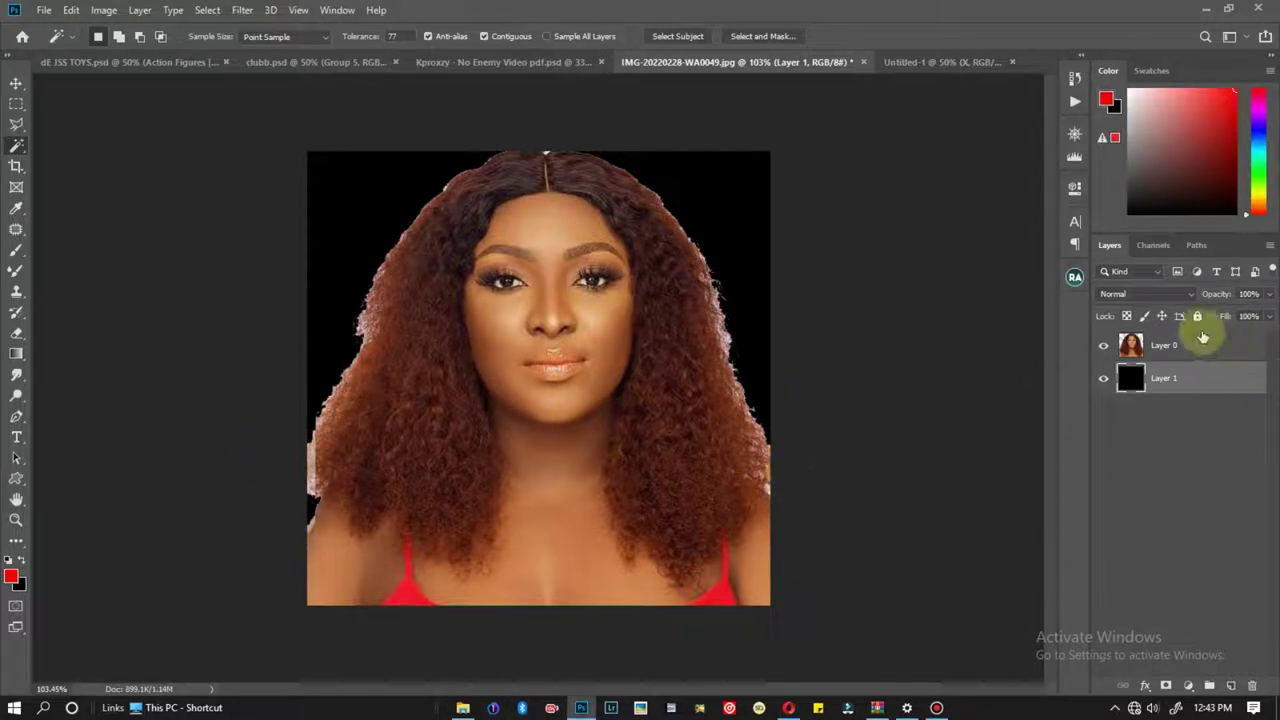
Duplicate the portrait layer and make the copy a clipping mask on the original cutout.
{"action": "left_click", "coordinate": [1195, 350]}
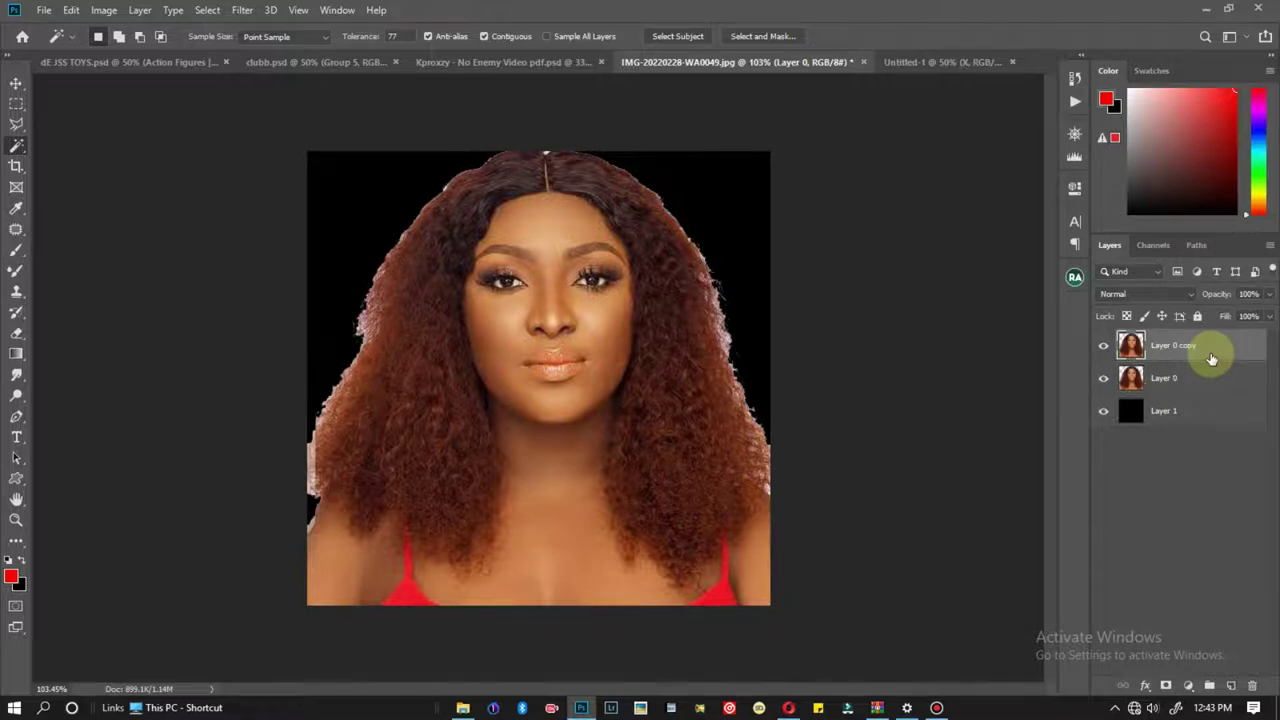
{"action": "key", "text": "ctrl+k"}
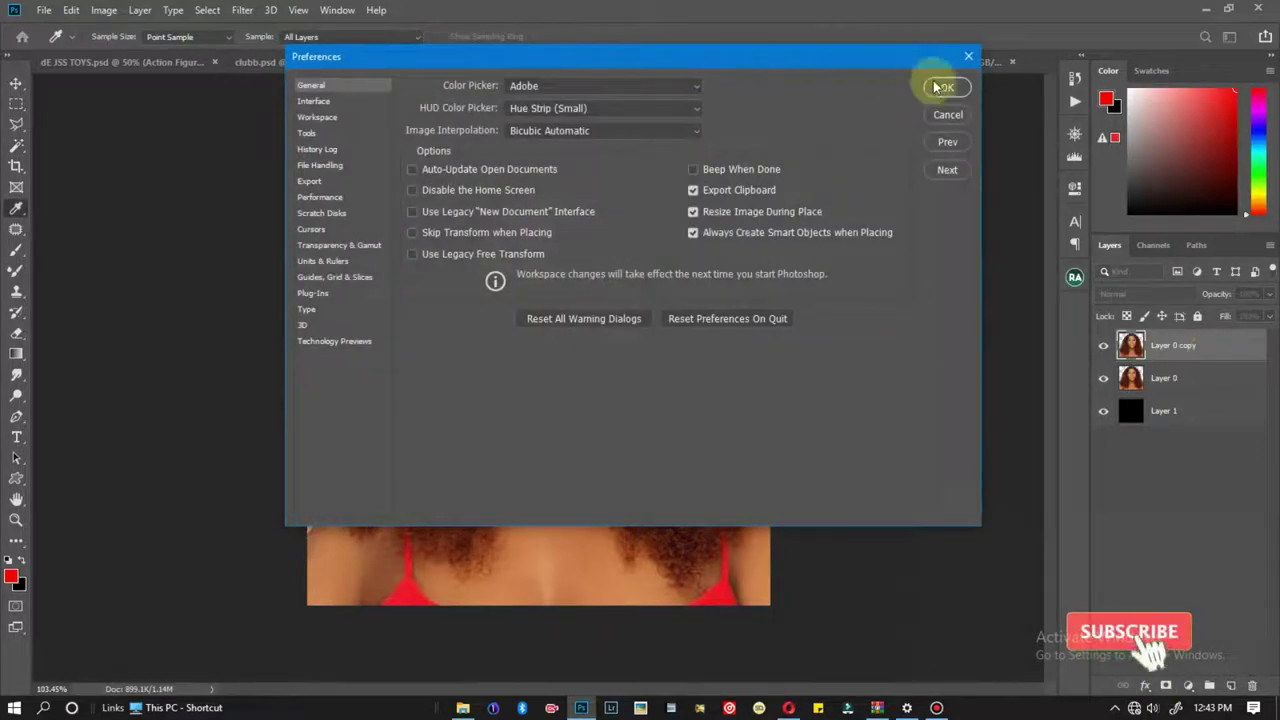
{"action": "left_click", "coordinate": [966, 60]}
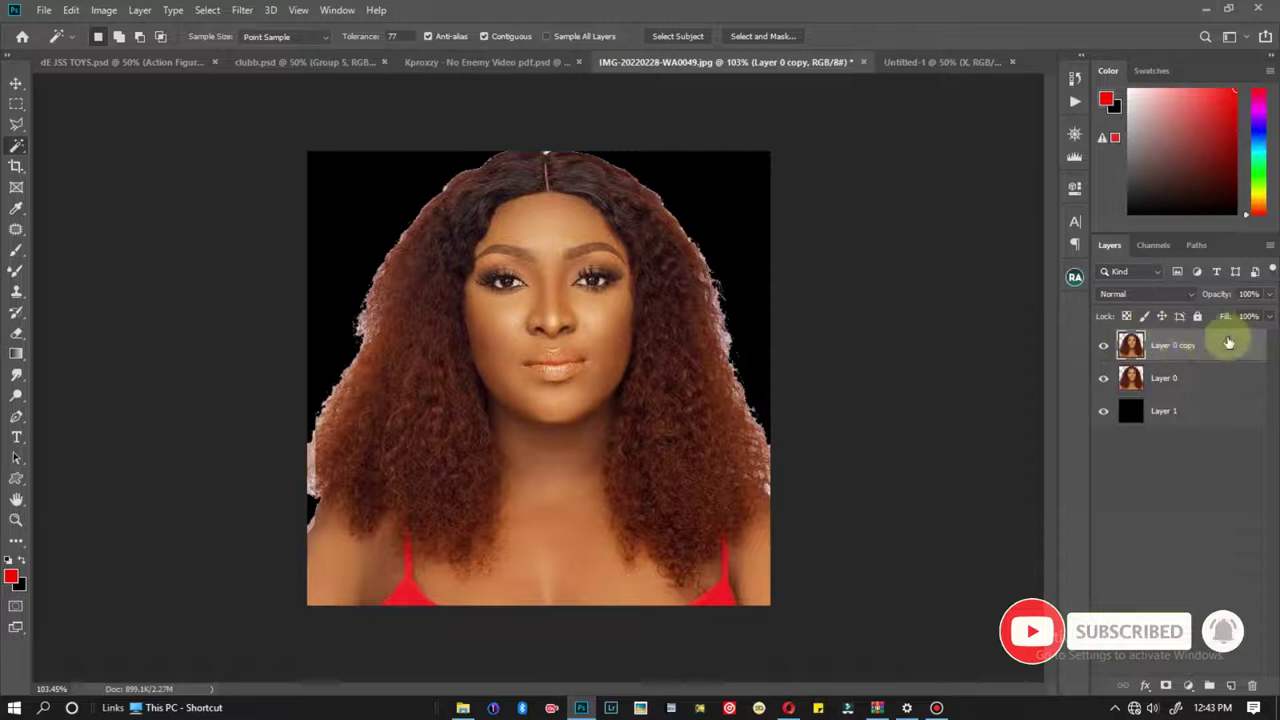
{"action": "right_click", "coordinate": [1205, 345]}
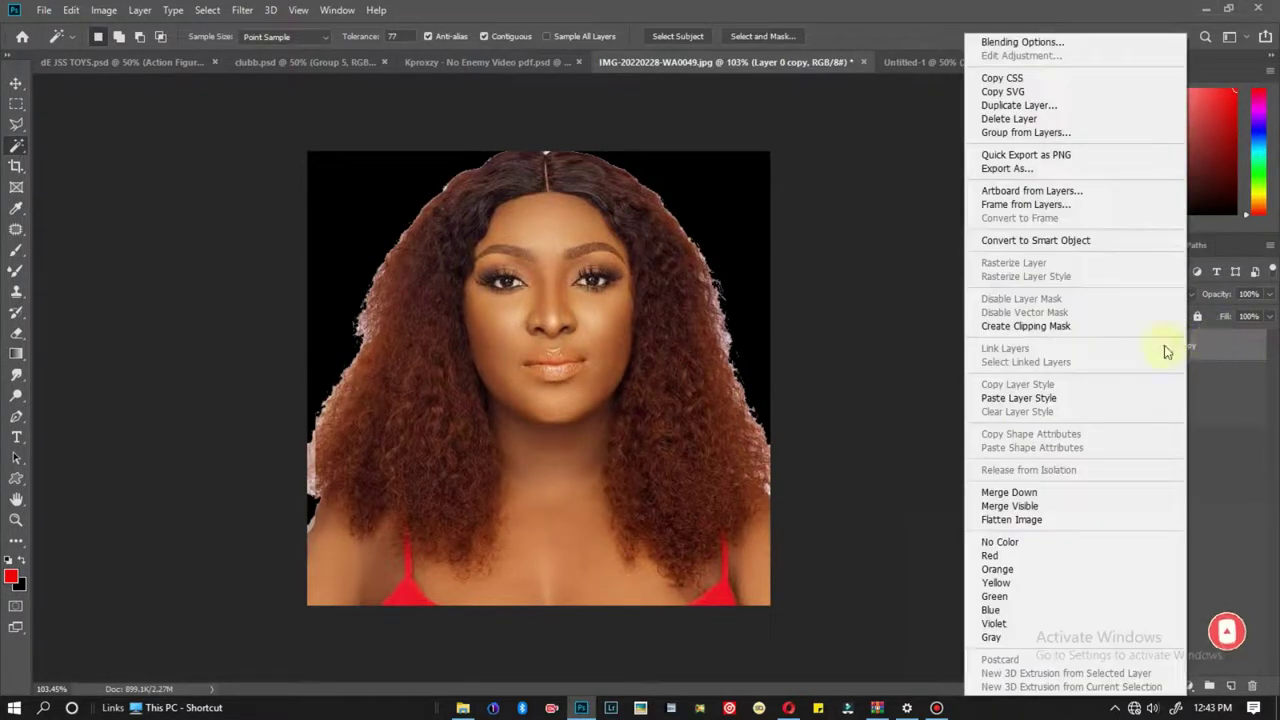
{"action": "left_click", "coordinate": [1021, 328]}
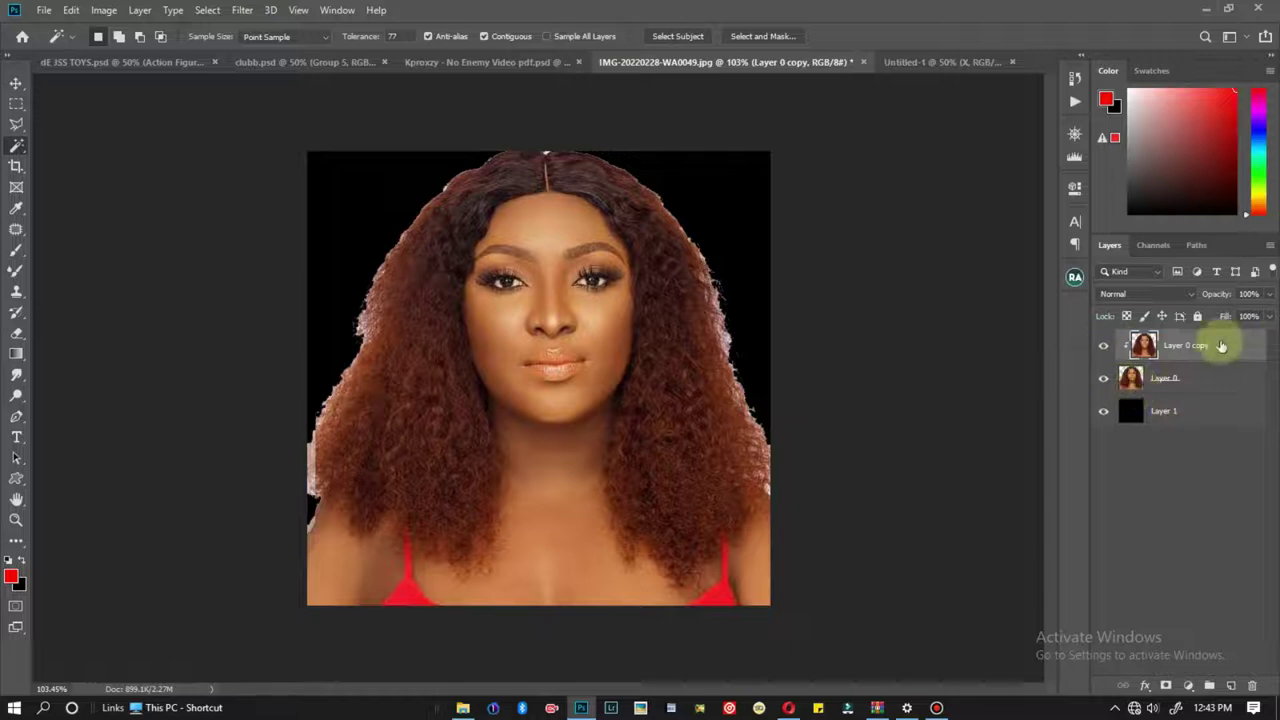
{"action": "left_click", "coordinate": [1135, 382]}
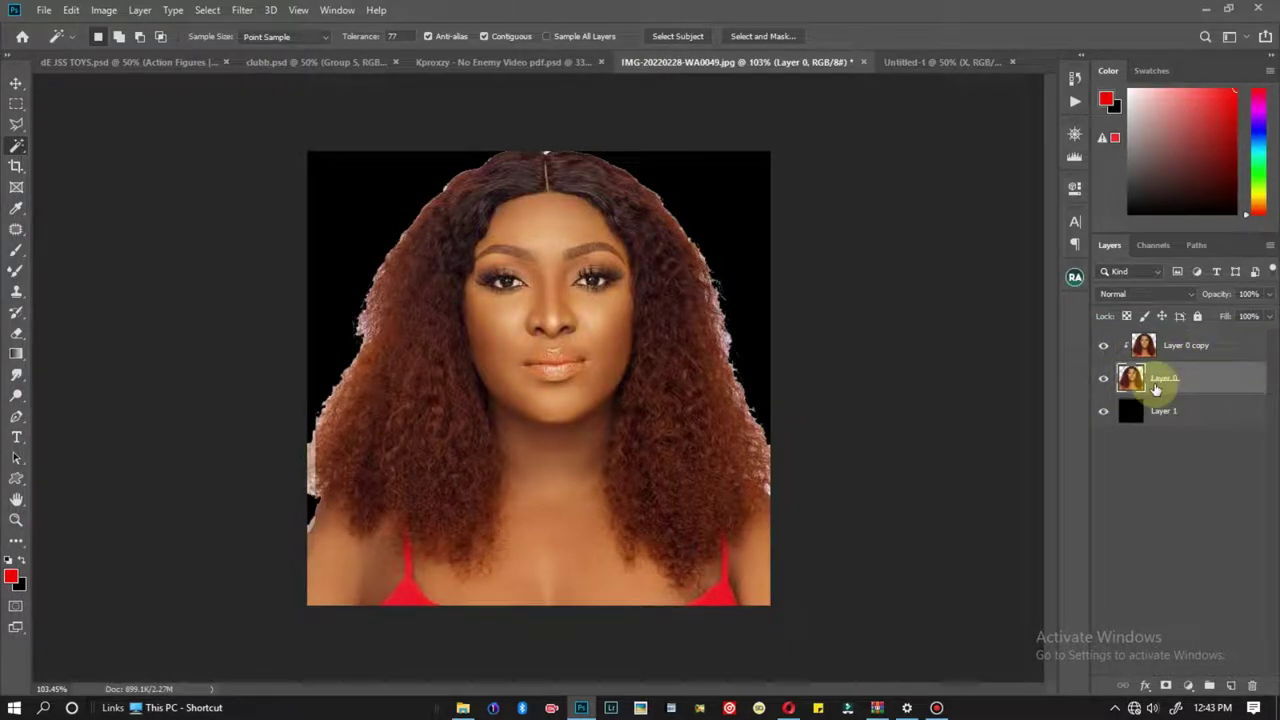
{"action": "left_click", "coordinate": [1195, 352]}
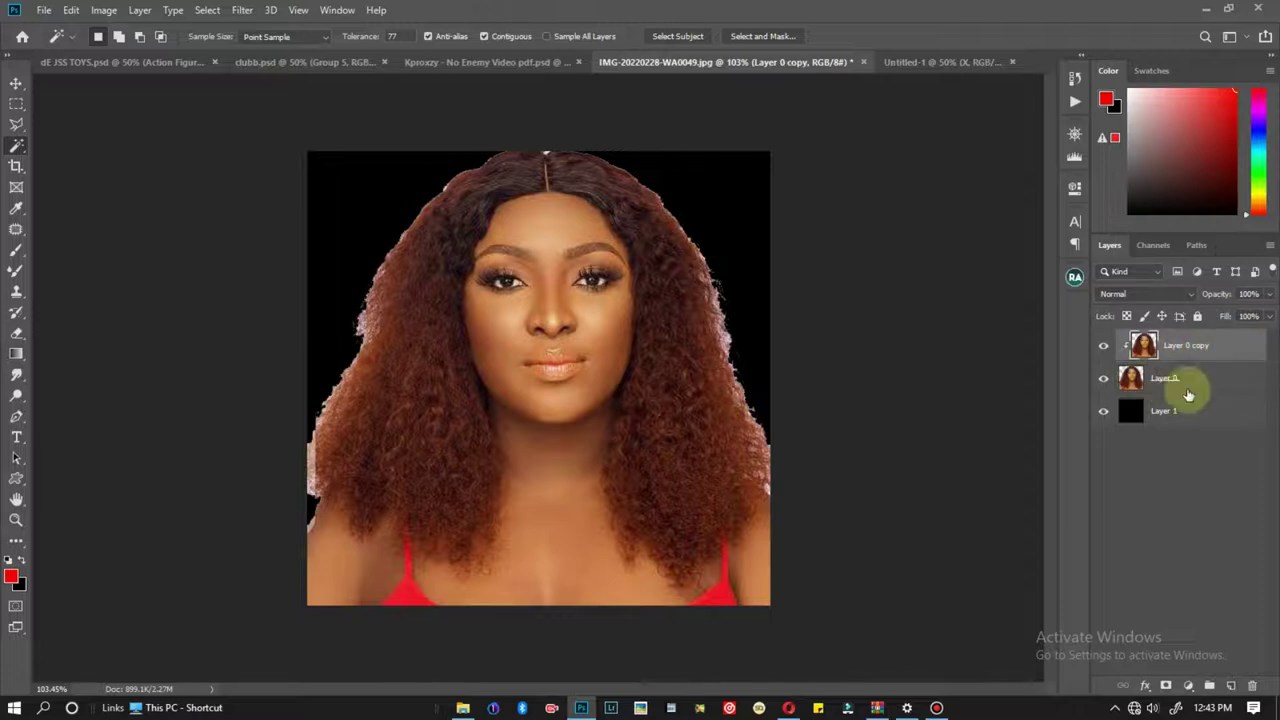
{"action": "left_click", "coordinate": [1222, 388]}
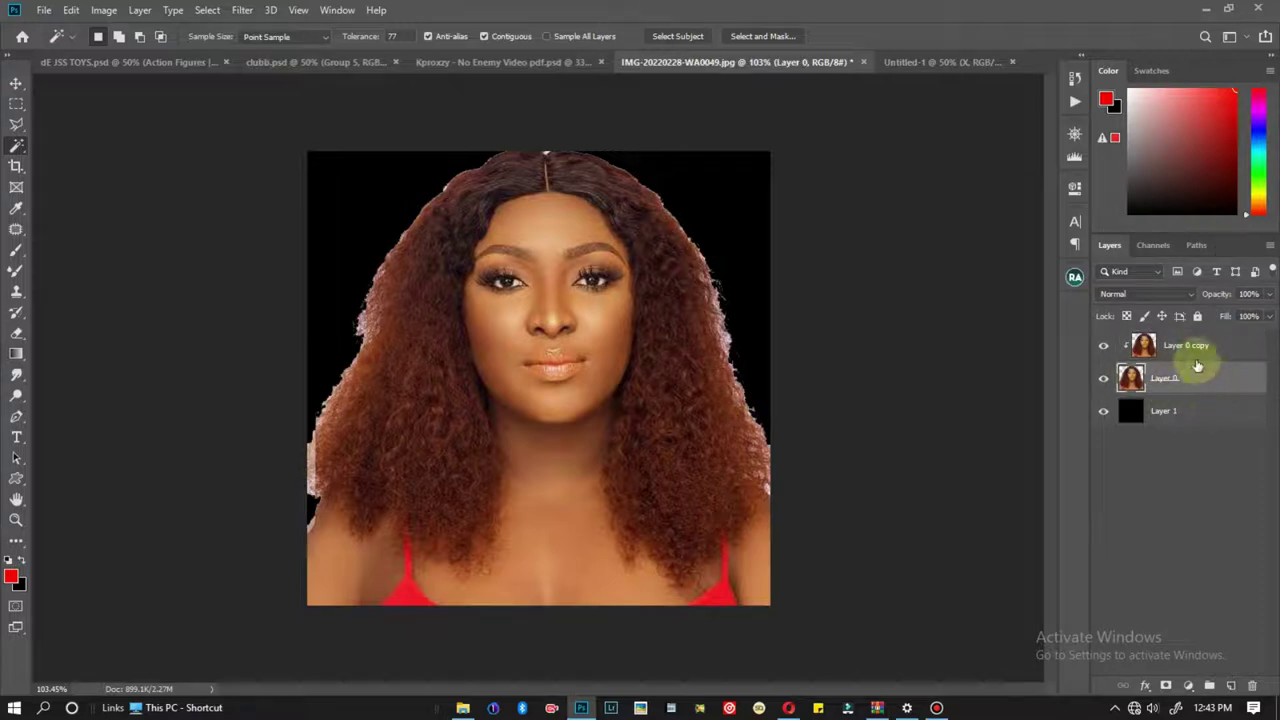
{"action": "left_click", "coordinate": [1206, 352]}
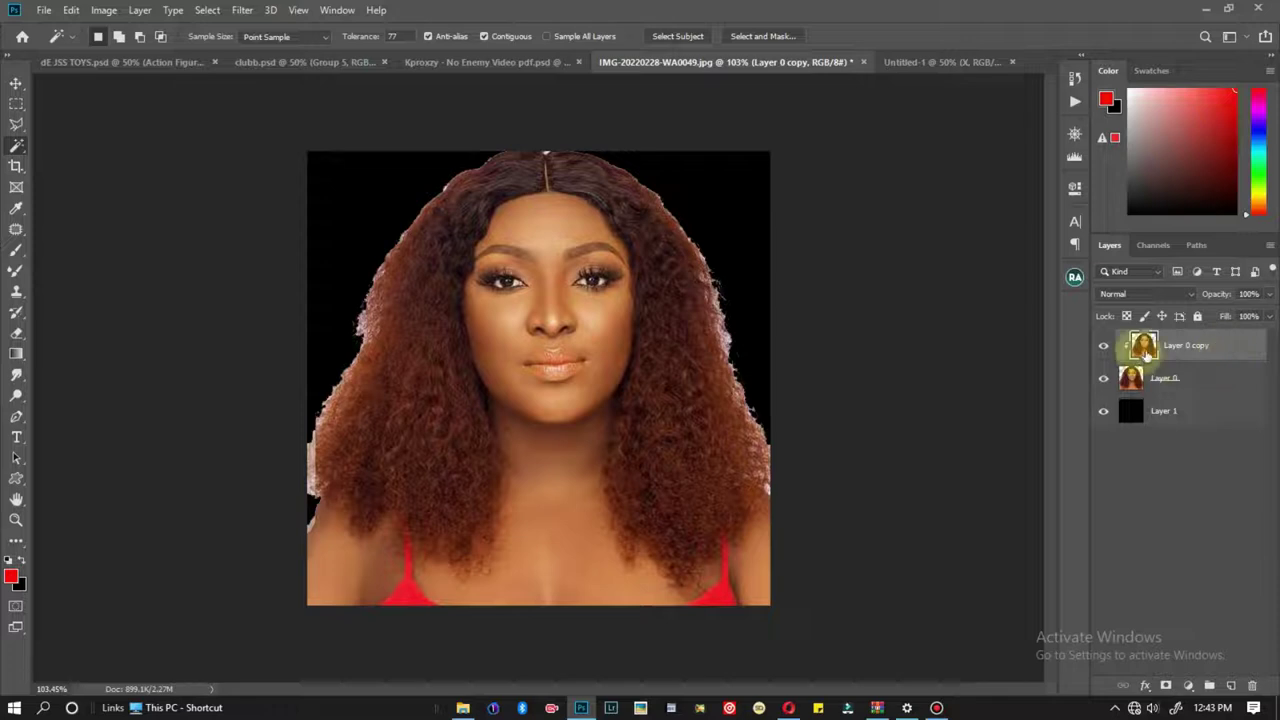
On the clipped copy, use the Clone Stamp with a 50 px brush to cover the light fringe along the lower-left hair edge.
{"action": "left_click", "coordinate": [16, 519]}
{"action": "left_click", "coordinate": [591, 319]}
{"action": "scroll", "coordinate": [277, 368], "scroll_direction": "up", "scroll_amount": 2}
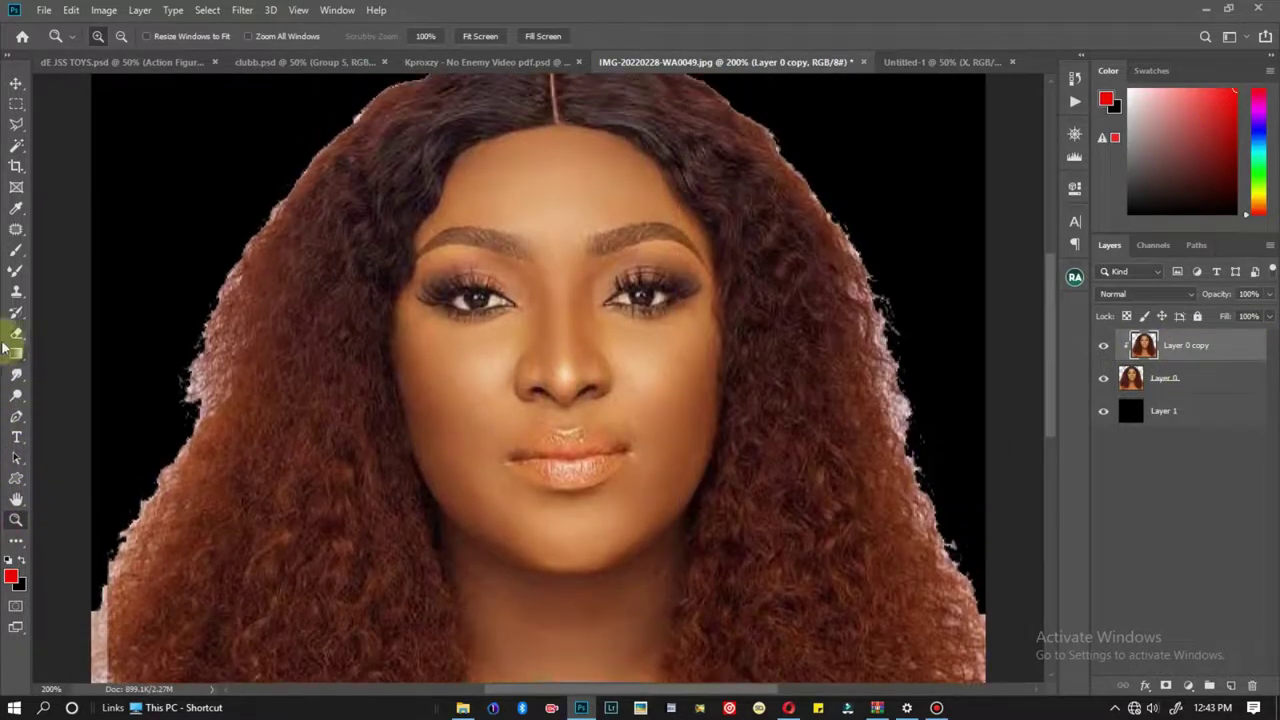
{"action": "left_click", "coordinate": [16, 293]}
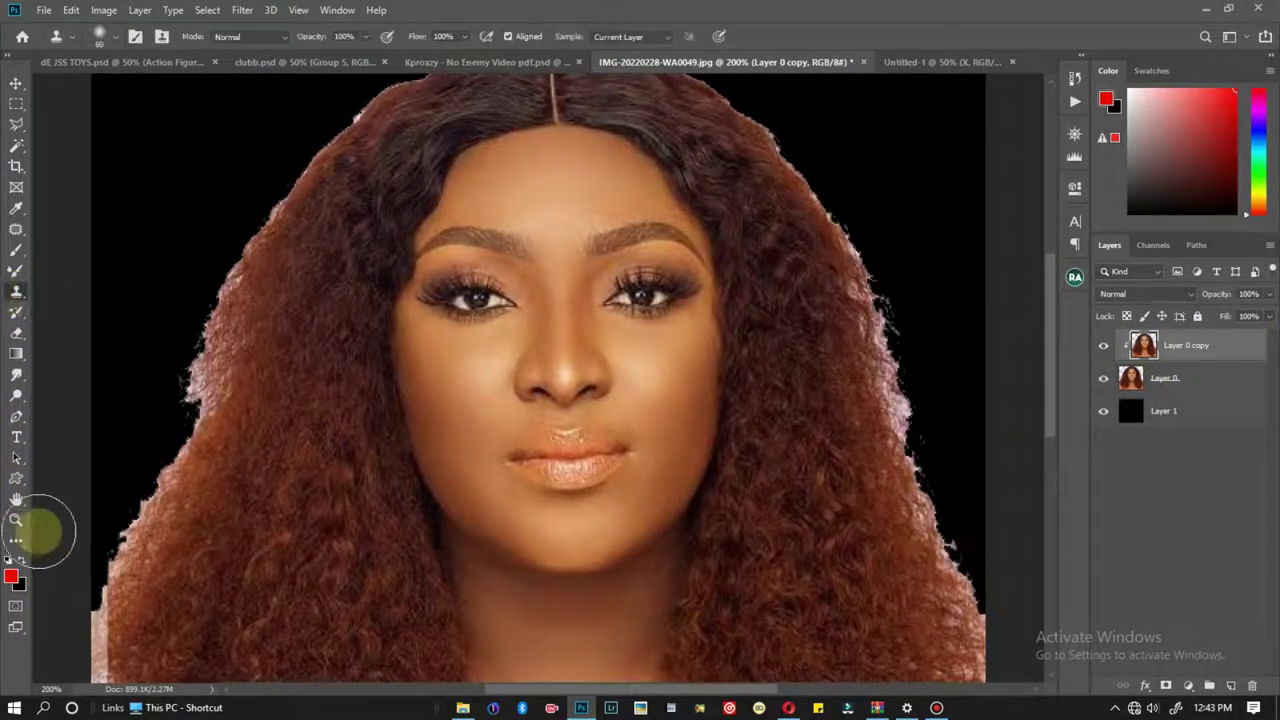
{"action": "left_click", "coordinate": [16, 519]}
{"action": "right_click", "coordinate": [687, 410]}
{"action": "left_click", "coordinate": [728, 503]}
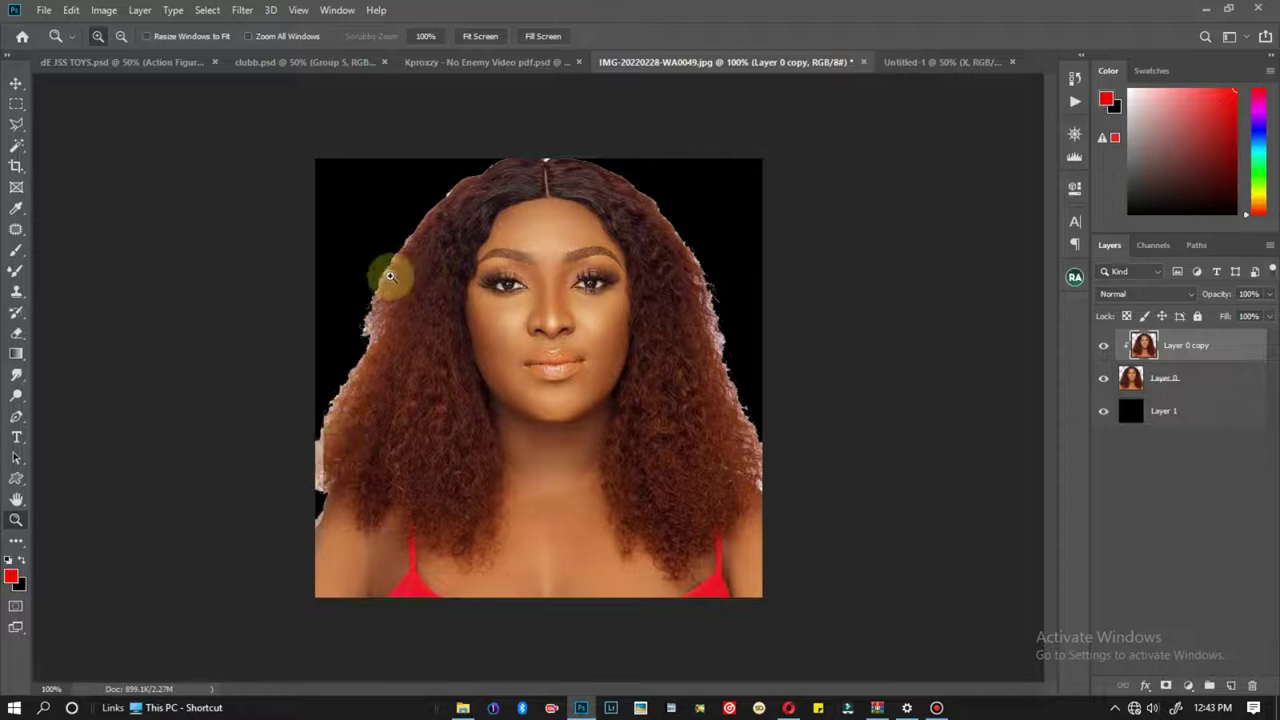
{"action": "left_click", "coordinate": [16, 296]}
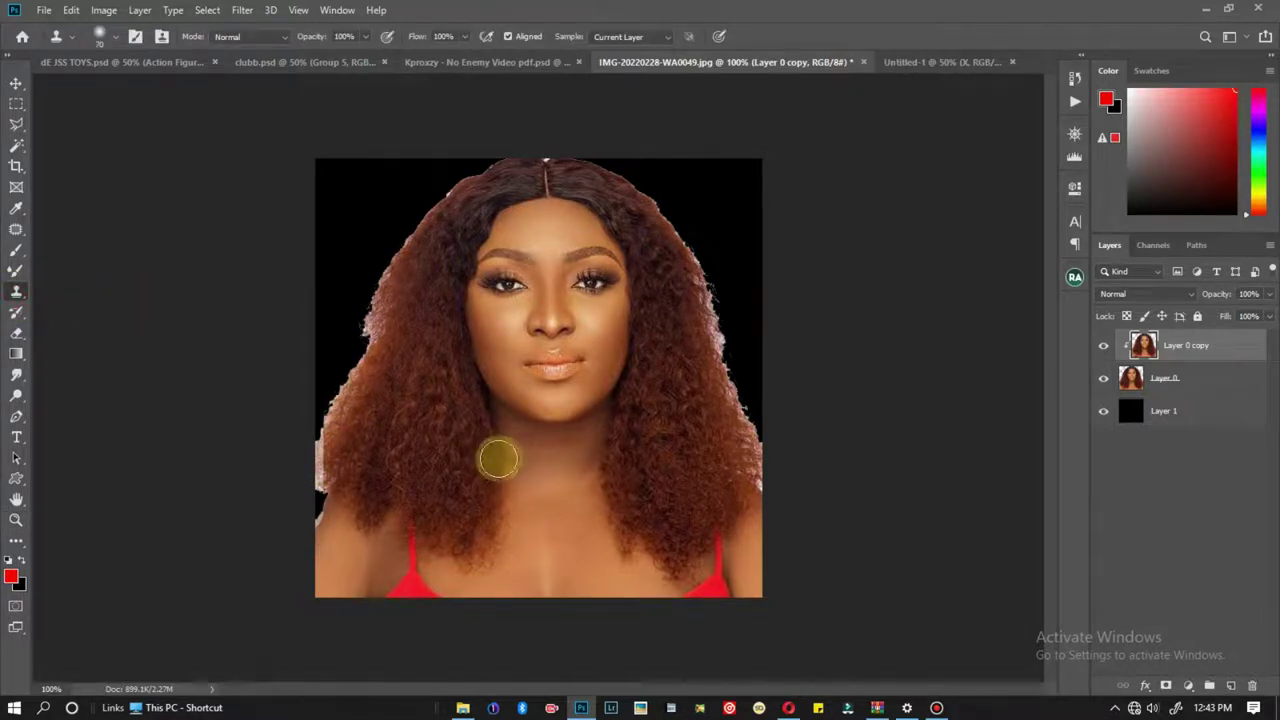
{"action": "key", "text": "bracketright"}
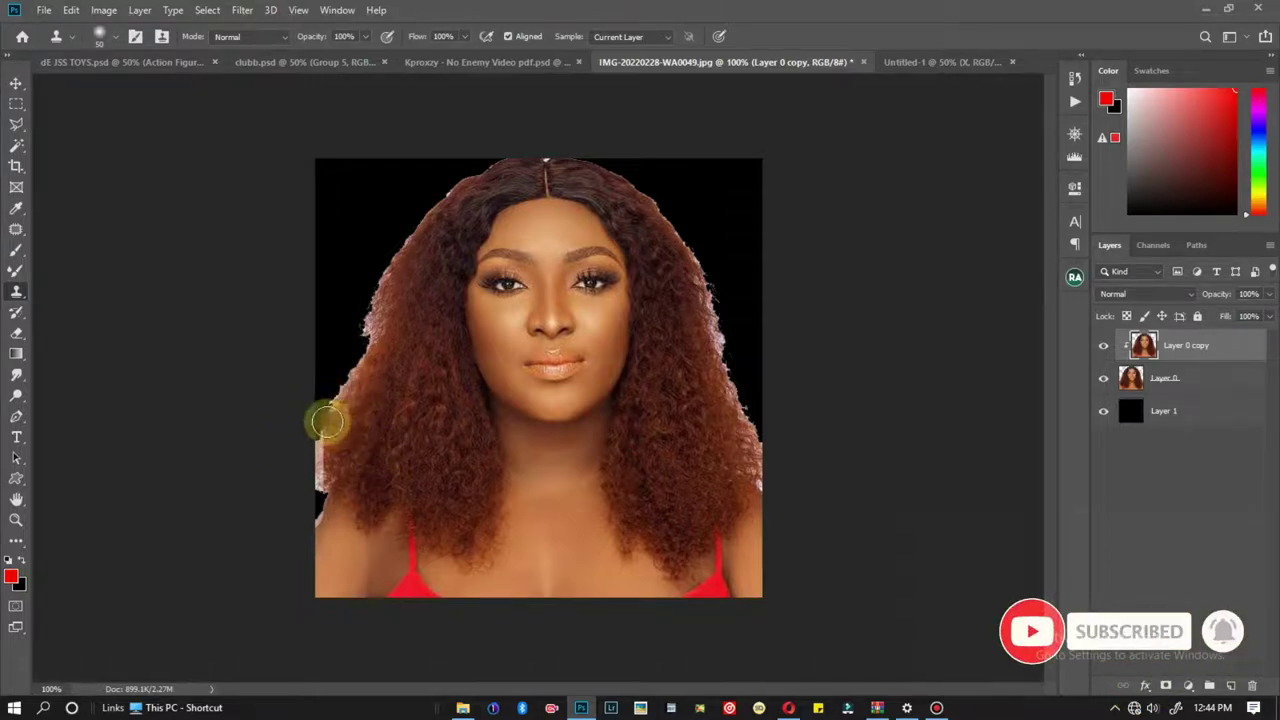
{"action": "mouse_move", "coordinate": [323, 423]}
{"action": "left_mouse_down"}
{"action": "mouse_move", "coordinate": [364, 346]}
{"action": "mouse_move", "coordinate": [398, 348]}
{"action": "left_mouse_up"}
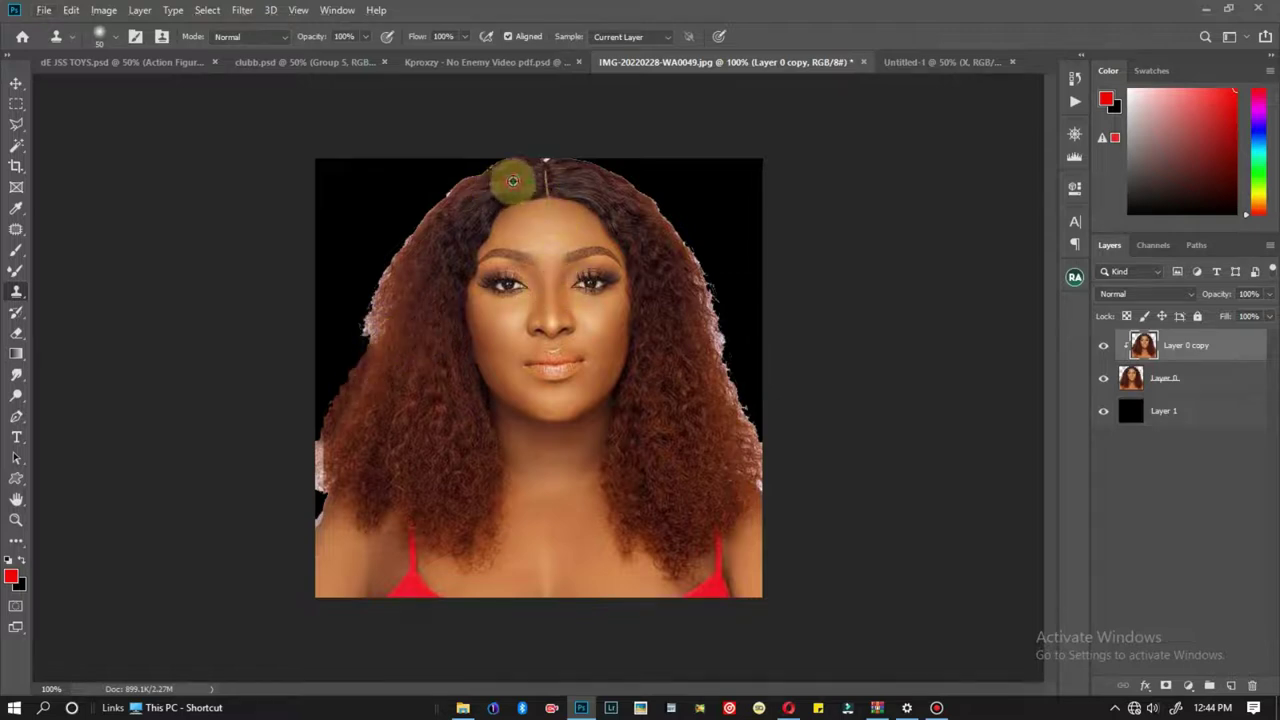
{"action": "mouse_move", "coordinate": [373, 341]}
{"action": "left_mouse_down"}
{"action": "mouse_move", "coordinate": [373, 287]}
{"action": "mouse_move", "coordinate": [360, 331]}
{"action": "left_mouse_up"}
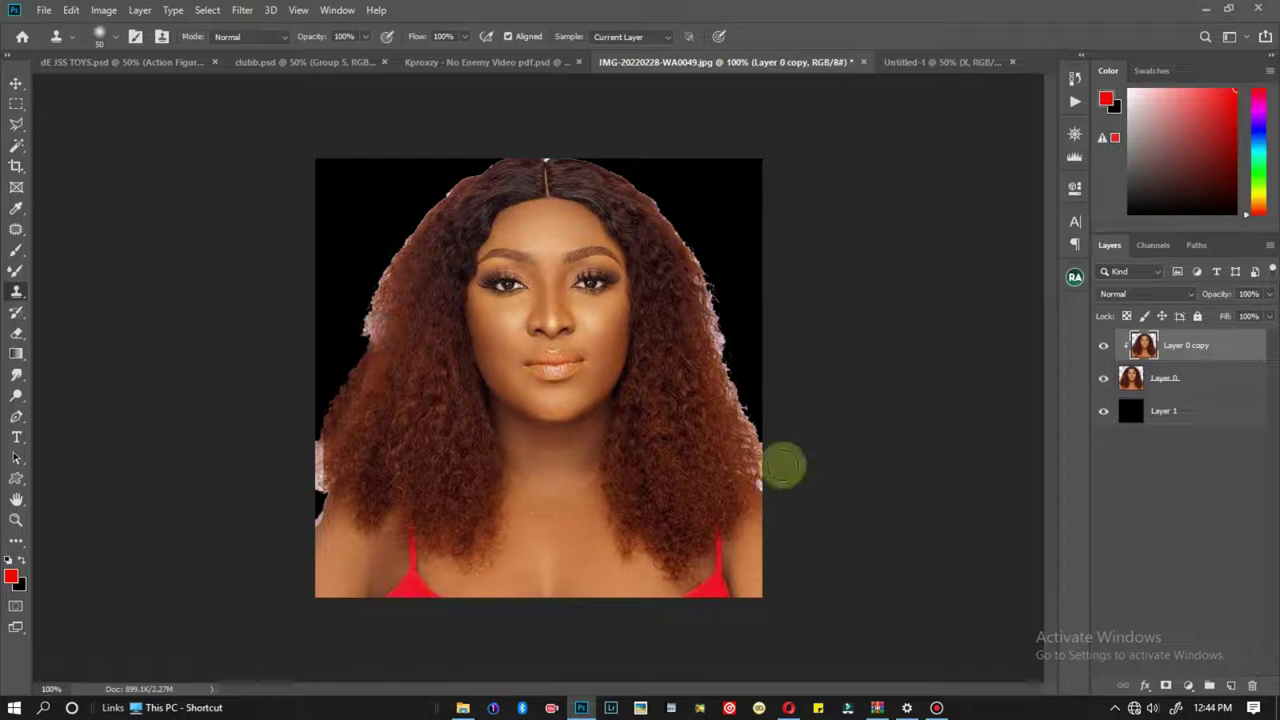
Clone clean hair over the light fringe along the upper-left hair edge and at the top of the parting.
{"action": "left_click", "coordinate": [406, 357]}
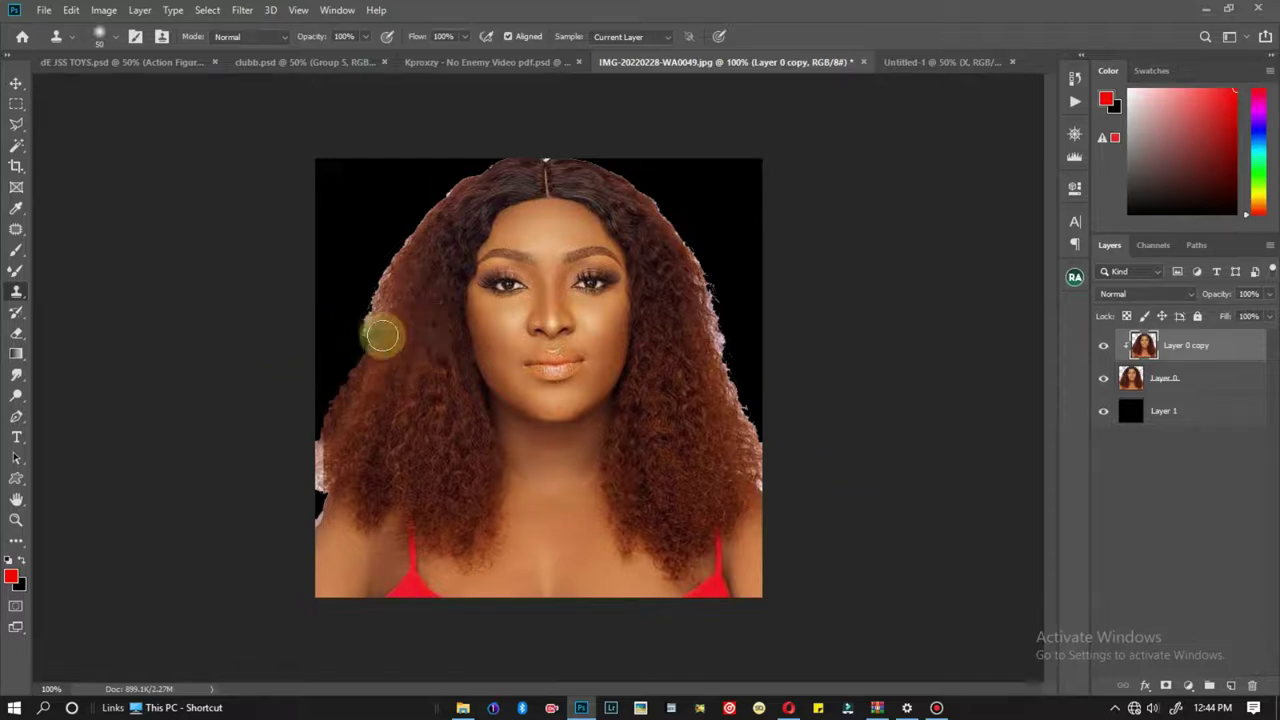
{"action": "mouse_move", "coordinate": [426, 343]}
{"action": "left_mouse_down"}
{"action": "mouse_move", "coordinate": [363, 314]}
{"action": "mouse_move", "coordinate": [378, 345]}
{"action": "left_mouse_up"}
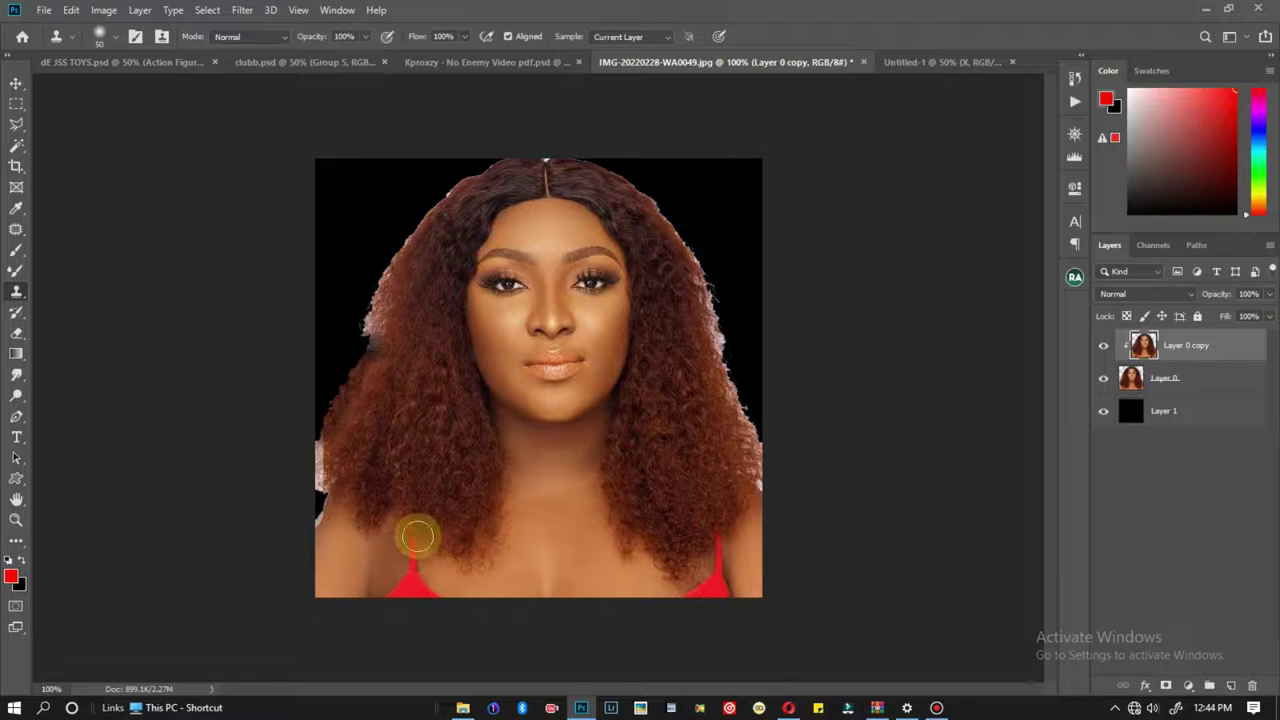
{"action": "left_click_drag", "start_coordinate": [391, 405], "coordinate": [418, 348]}
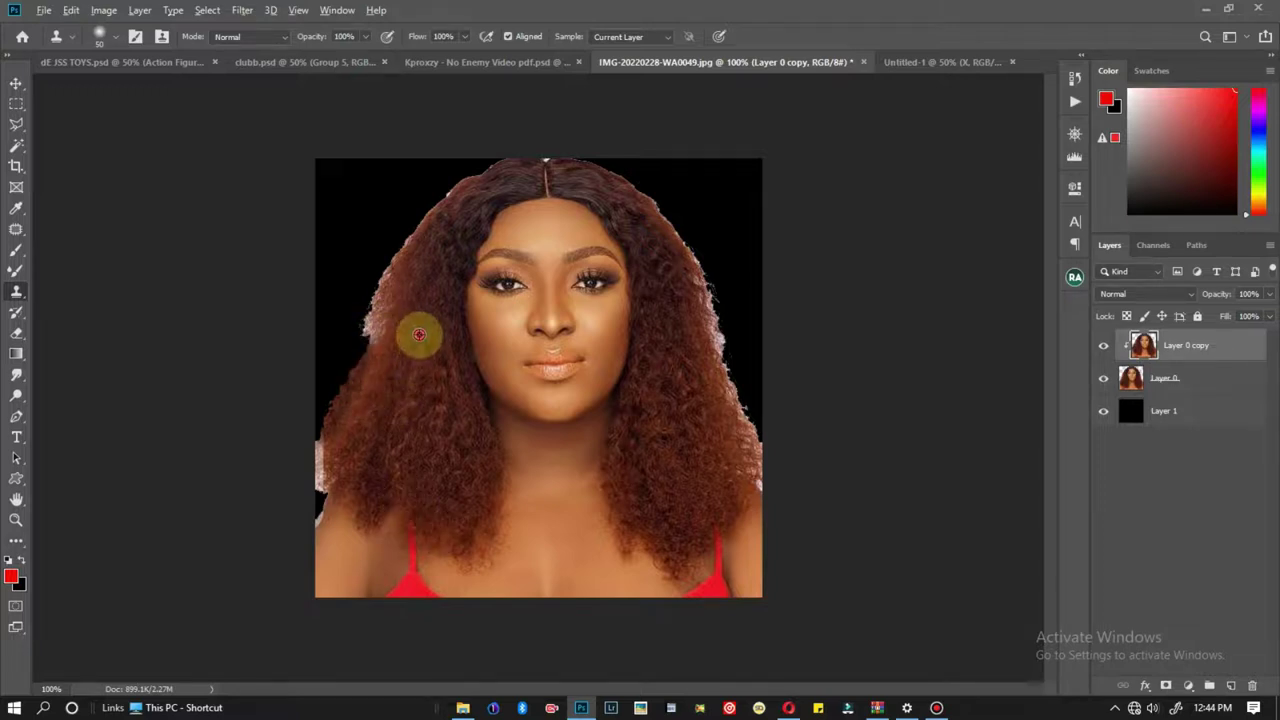
{"action": "mouse_move", "coordinate": [419, 334]}
{"action": "left_mouse_down"}
{"action": "mouse_move", "coordinate": [373, 348]}
{"action": "mouse_move", "coordinate": [387, 262]}
{"action": "mouse_move", "coordinate": [381, 277]}
{"action": "mouse_move", "coordinate": [379, 298]}
{"action": "mouse_move", "coordinate": [431, 253]}
{"action": "mouse_move", "coordinate": [401, 249]}
{"action": "mouse_move", "coordinate": [420, 213]}
{"action": "mouse_move", "coordinate": [454, 211]}
{"action": "mouse_move", "coordinate": [449, 190]}
{"action": "mouse_move", "coordinate": [486, 163]}
{"action": "left_mouse_up"}
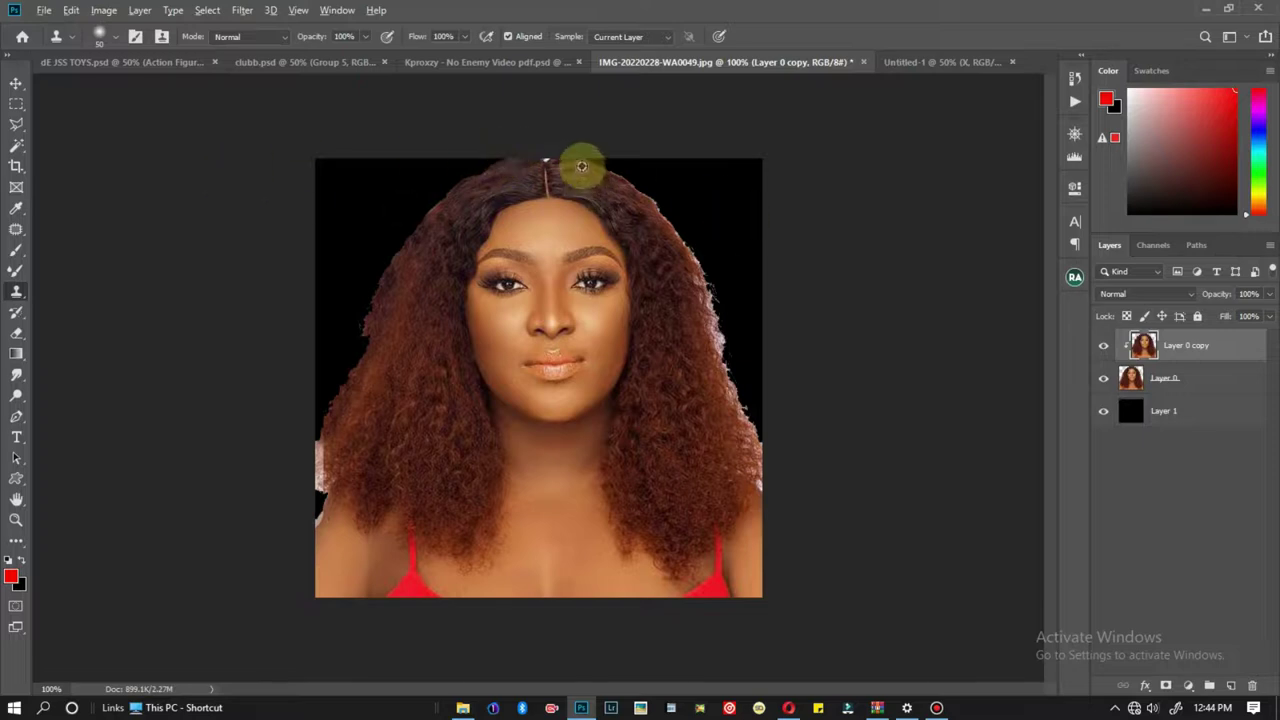
{"action": "left_click", "coordinate": [544, 152]}
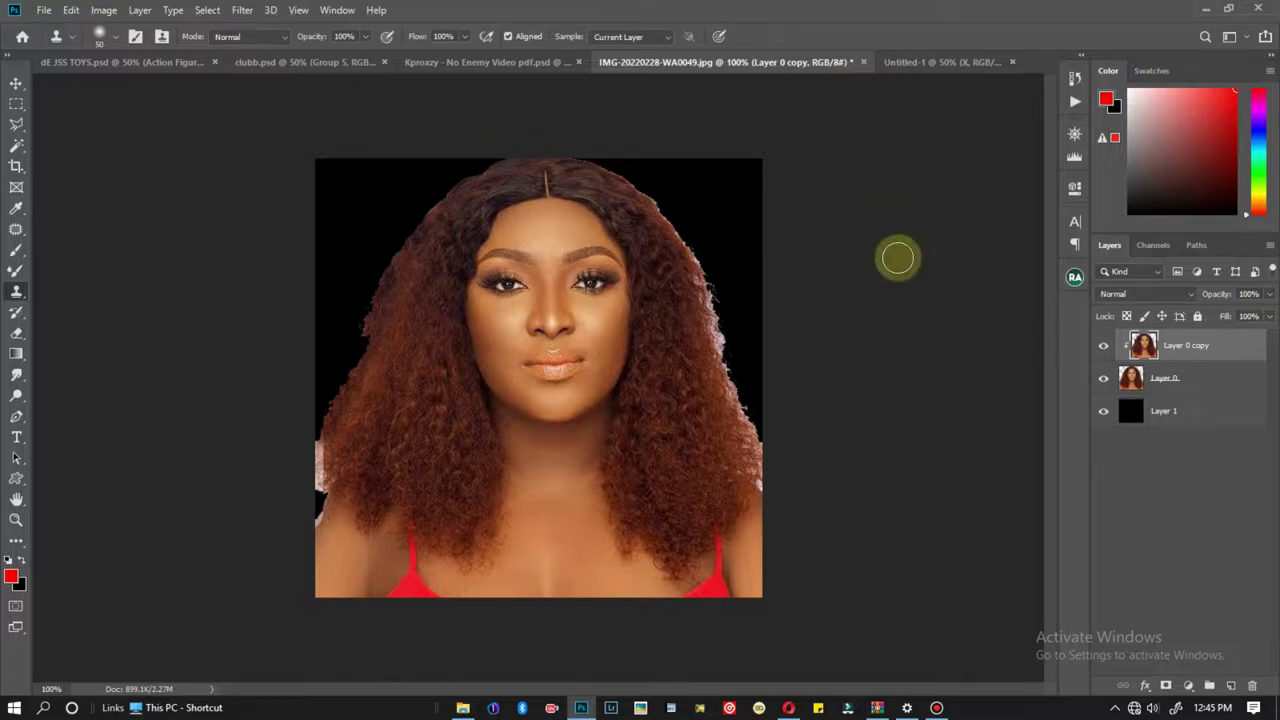
Clone away the remaining light fringe along the right hair edge, the lower-left hair ends and the left shoulder.
{"action": "mouse_move", "coordinate": [590, 165]}
{"action": "left_mouse_down"}
{"action": "mouse_move", "coordinate": [654, 199]}
{"action": "mouse_move", "coordinate": [636, 220]}
{"action": "mouse_move", "coordinate": [614, 205]}
{"action": "mouse_move", "coordinate": [635, 183]}
{"action": "mouse_move", "coordinate": [657, 206]}
{"action": "mouse_move", "coordinate": [660, 248]}
{"action": "mouse_move", "coordinate": [659, 206]}
{"action": "mouse_move", "coordinate": [688, 246]}
{"action": "mouse_move", "coordinate": [677, 289]}
{"action": "mouse_move", "coordinate": [700, 285]}
{"action": "mouse_move", "coordinate": [728, 379]}
{"action": "mouse_move", "coordinate": [694, 401]}
{"action": "mouse_move", "coordinate": [725, 388]}
{"action": "mouse_move", "coordinate": [754, 477]}
{"action": "mouse_move", "coordinate": [770, 480]}
{"action": "mouse_move", "coordinate": [716, 448]}
{"action": "mouse_move", "coordinate": [762, 450]}
{"action": "left_mouse_up"}
{"action": "mouse_move", "coordinate": [363, 443]}
{"action": "left_mouse_down"}
{"action": "mouse_move", "coordinate": [287, 464]}
{"action": "mouse_move", "coordinate": [349, 453]}
{"action": "mouse_move", "coordinate": [321, 457]}
{"action": "mouse_move", "coordinate": [335, 422]}
{"action": "mouse_move", "coordinate": [303, 471]}
{"action": "mouse_move", "coordinate": [364, 446]}
{"action": "mouse_move", "coordinate": [290, 504]}
{"action": "mouse_move", "coordinate": [312, 489]}
{"action": "mouse_move", "coordinate": [348, 501]}
{"action": "mouse_move", "coordinate": [334, 543]}
{"action": "left_mouse_up"}
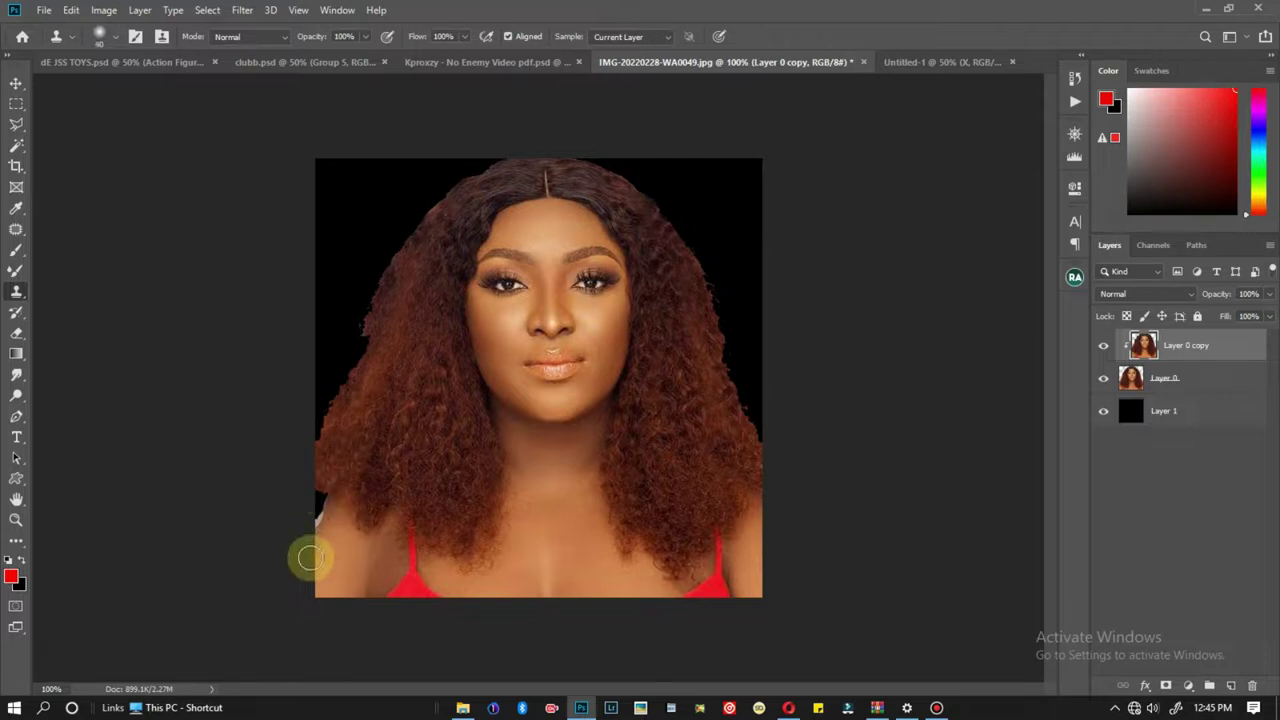
{"action": "left_click", "coordinate": [331, 542], "text": "alt"}
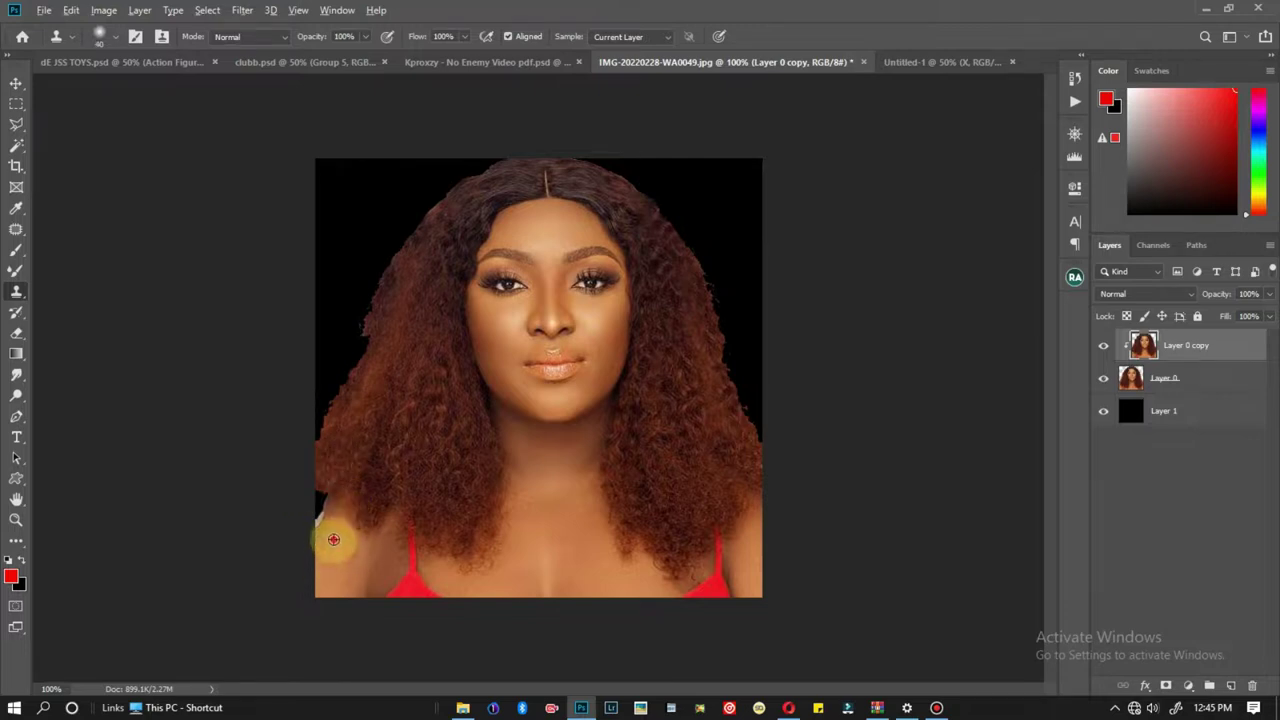
{"action": "left_click_drag", "start_coordinate": [314, 514], "coordinate": [320, 520]}
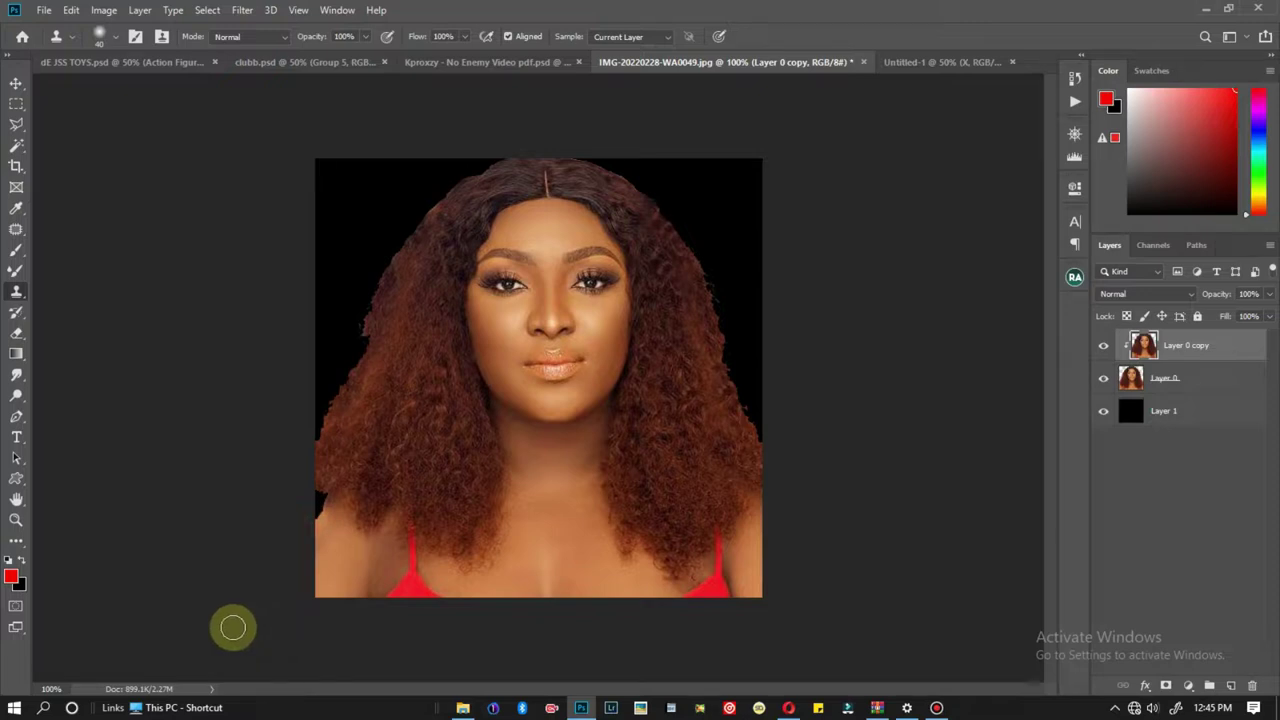
Delete the black background layer and merge the clipped copy with the portrait layer into a single transparent cutout.
{"action": "left_click", "coordinate": [1122, 420]}
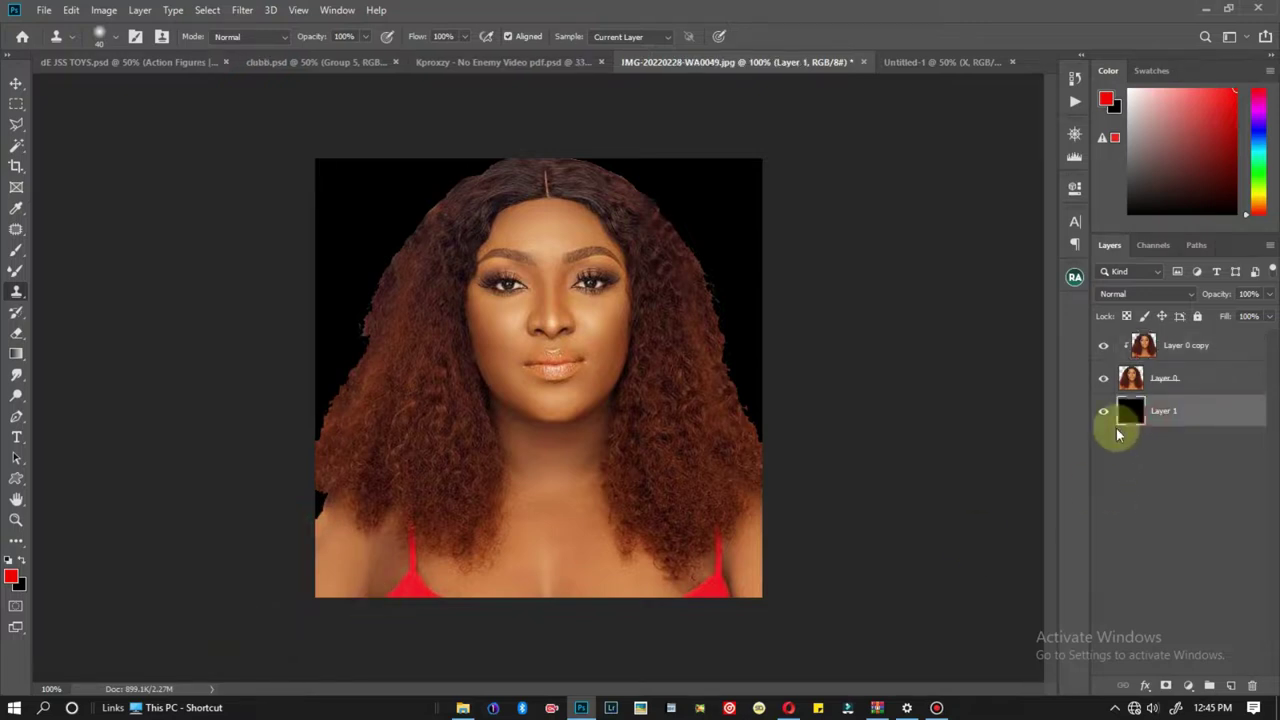
{"action": "key", "text": "Delete"}
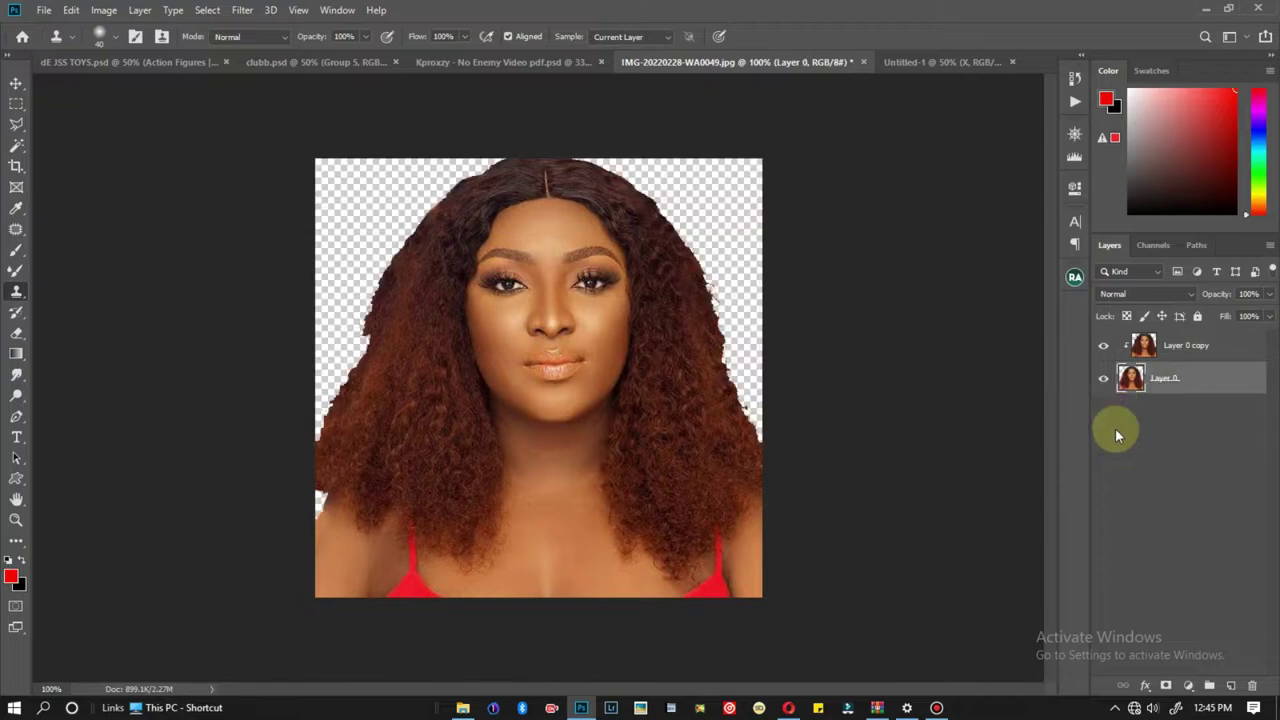
{"action": "left_click", "coordinate": [1195, 345], "text": "shift"}
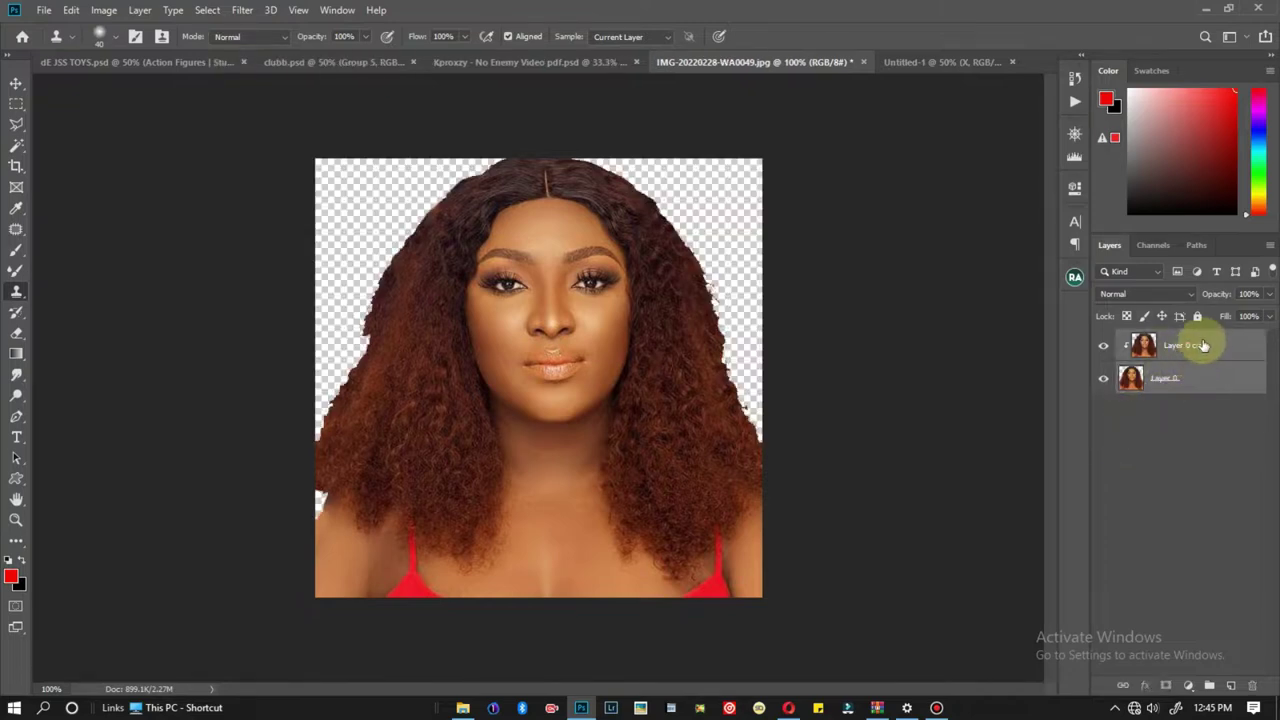
{"action": "key", "text": "ctrl+e"}
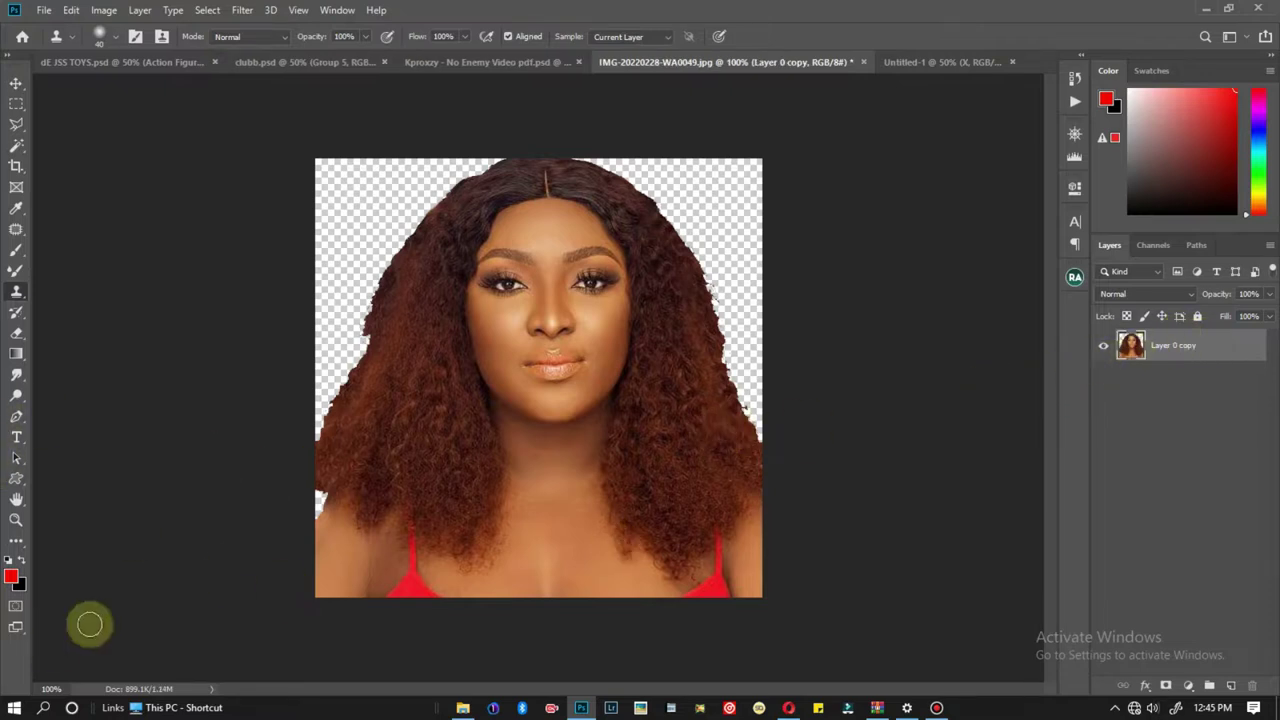
{"action": "left_click", "coordinate": [16, 84]}
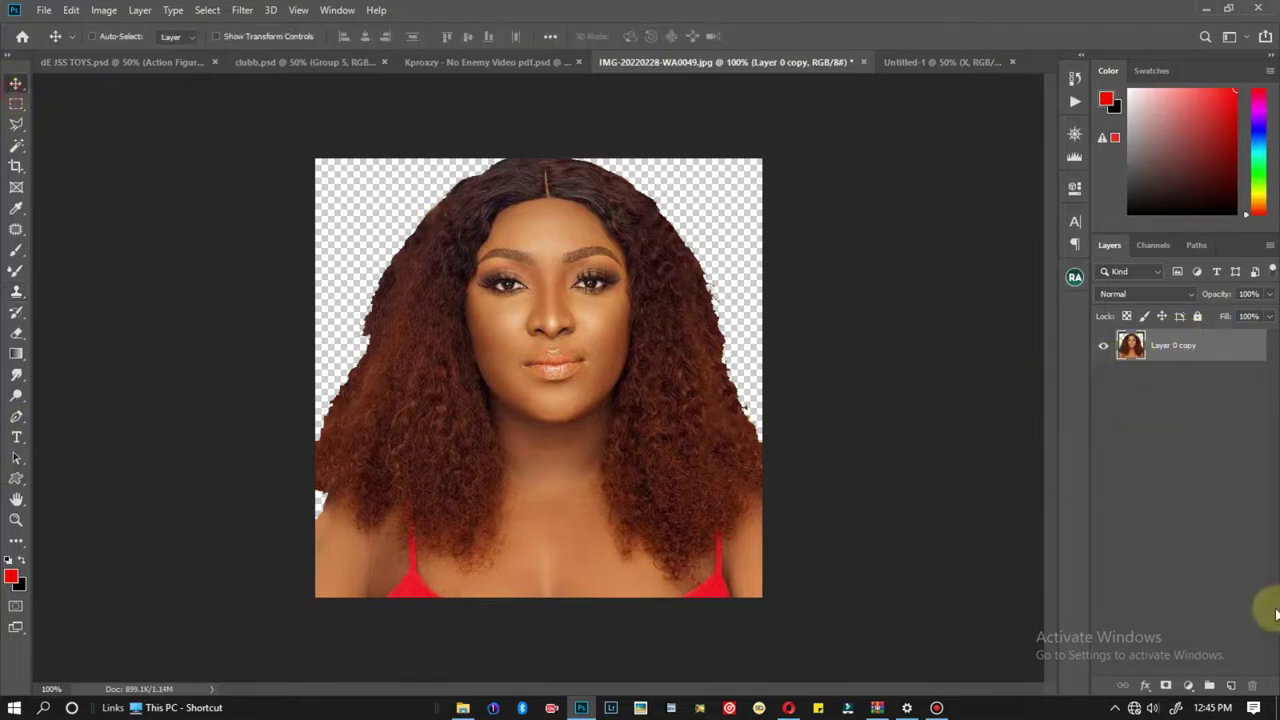
Add a new layer beneath the portrait cutout and fill it with the red foreground colour.
{"action": "left_click", "coordinate": [1234, 686]}
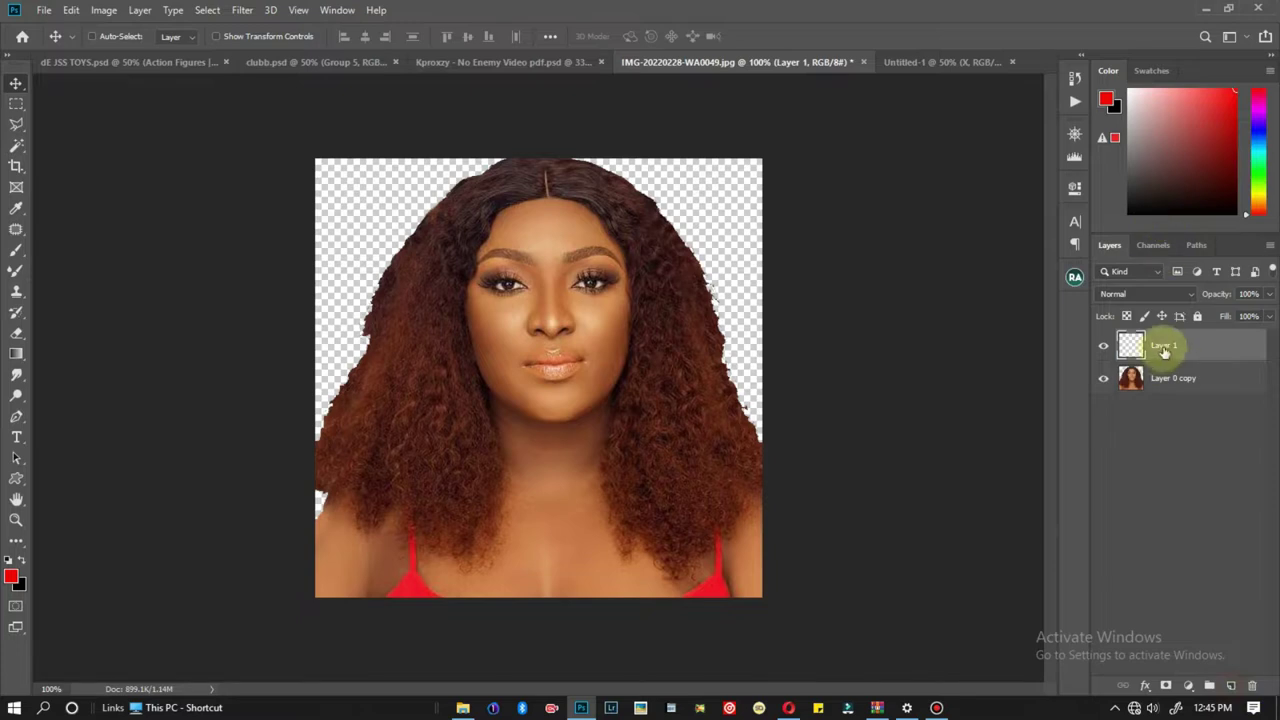
{"action": "left_click_drag", "start_coordinate": [1166, 342], "coordinate": [1158, 423]}
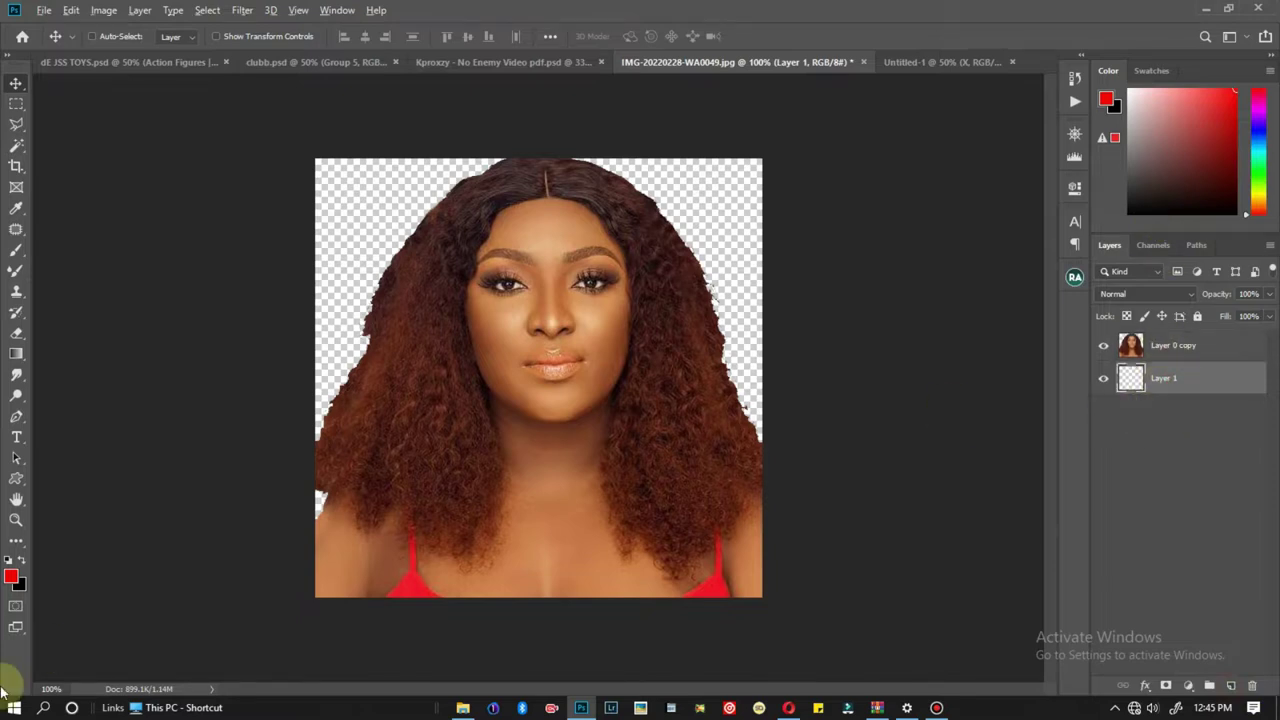
{"action": "key", "text": "alt+BackSpace"}
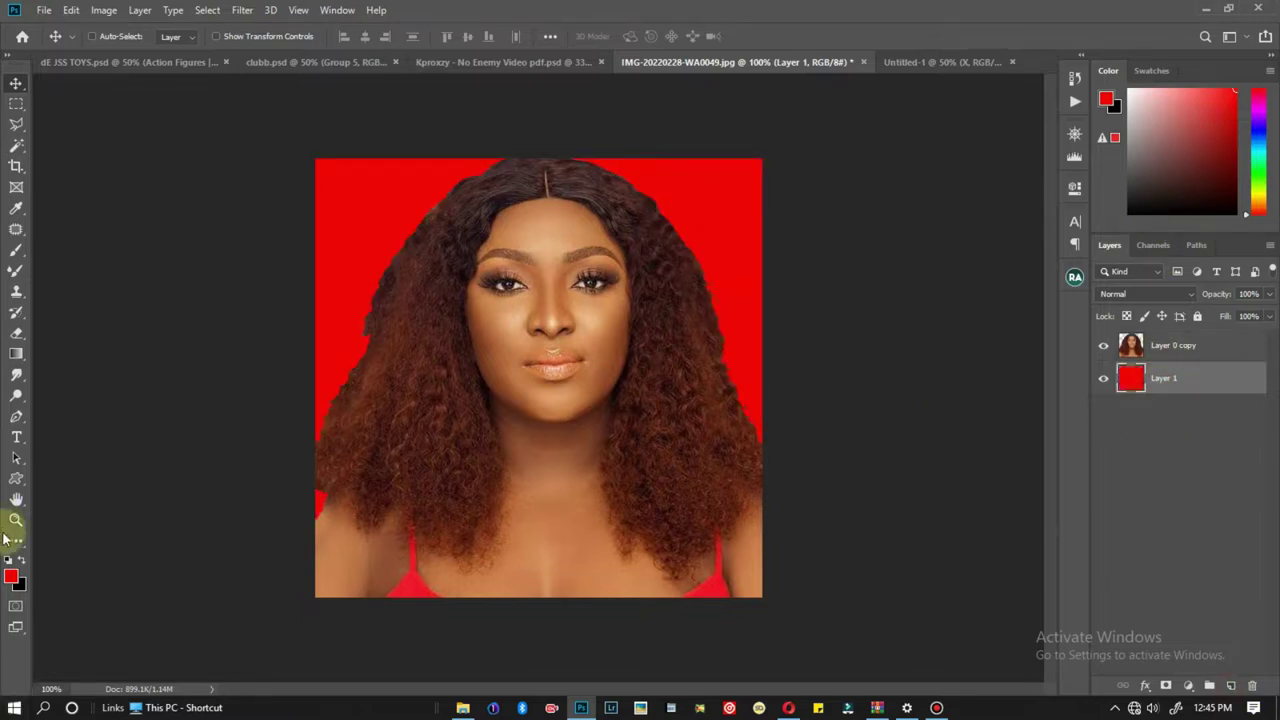
Change the foreground colour to yellow ffe400 and refill the background layer with it.
{"action": "key", "text": "i"}
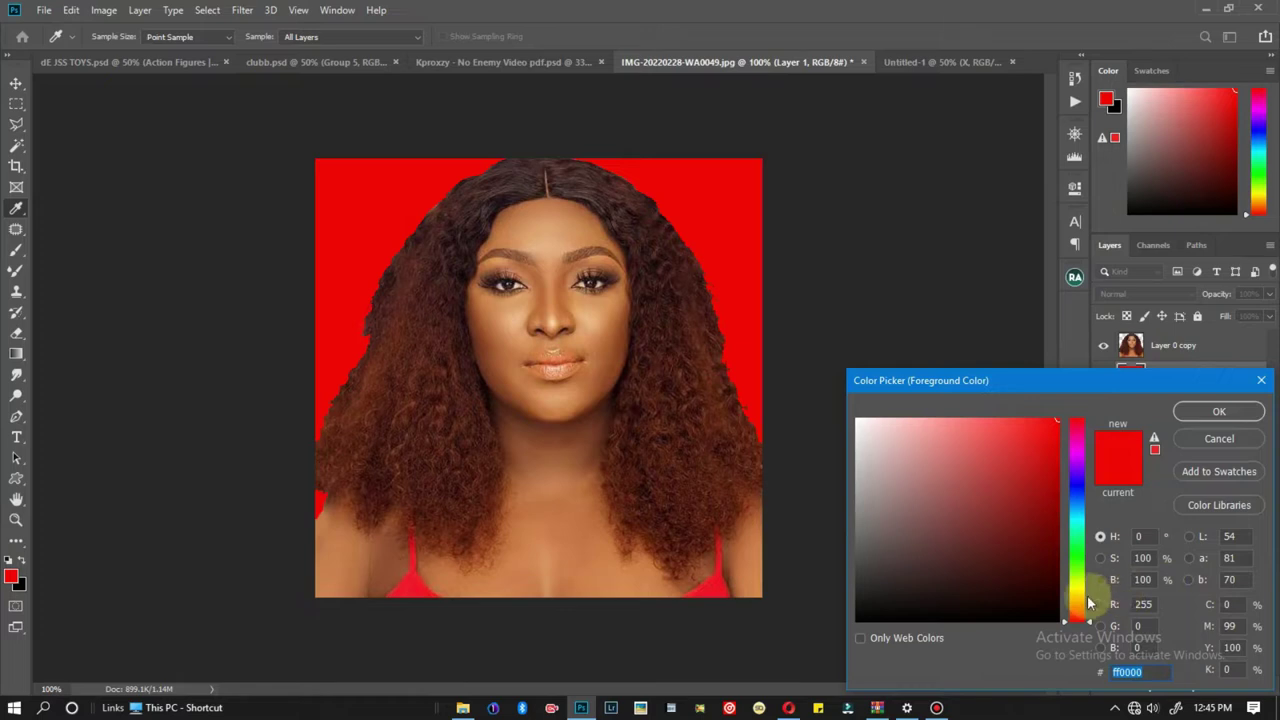
{"action": "left_click", "coordinate": [1076, 592]}
{"action": "left_click_drag", "start_coordinate": [1160, 260], "coordinate": [1128, 263]}
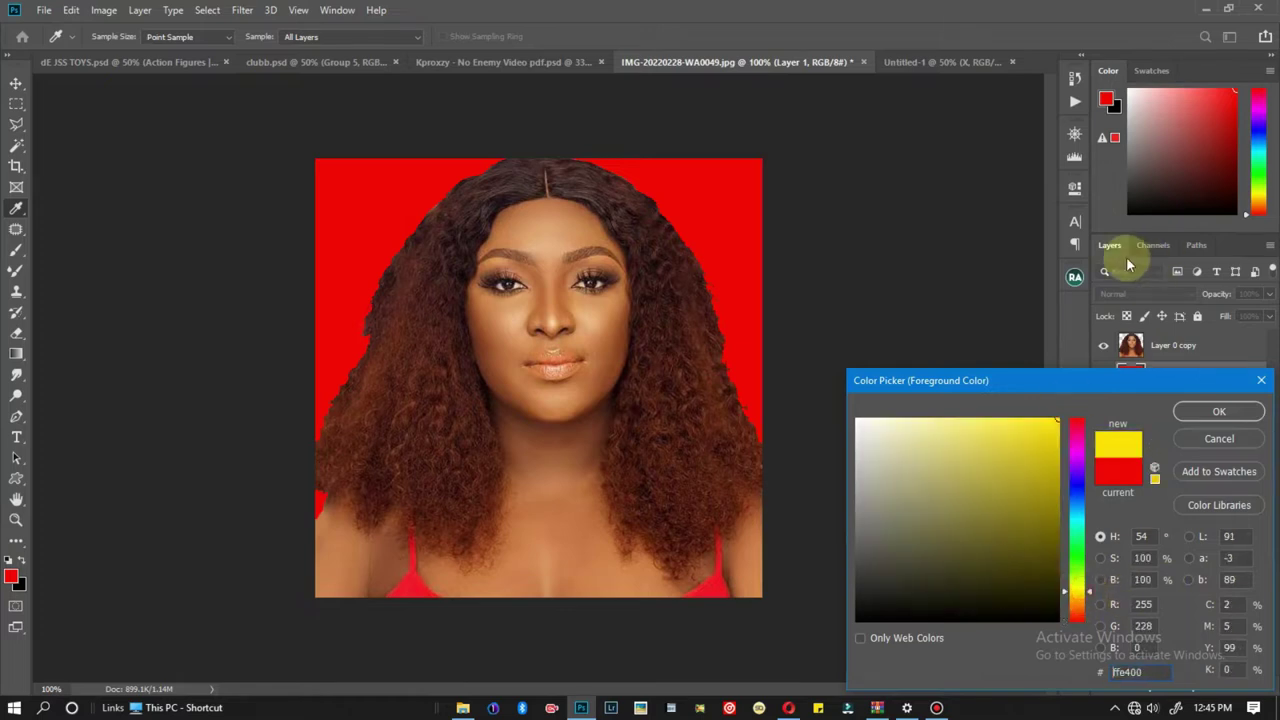
{"action": "key", "text": "Return"}
{"action": "key", "text": "v"}
{"action": "key", "text": "alt+BackSpace"}
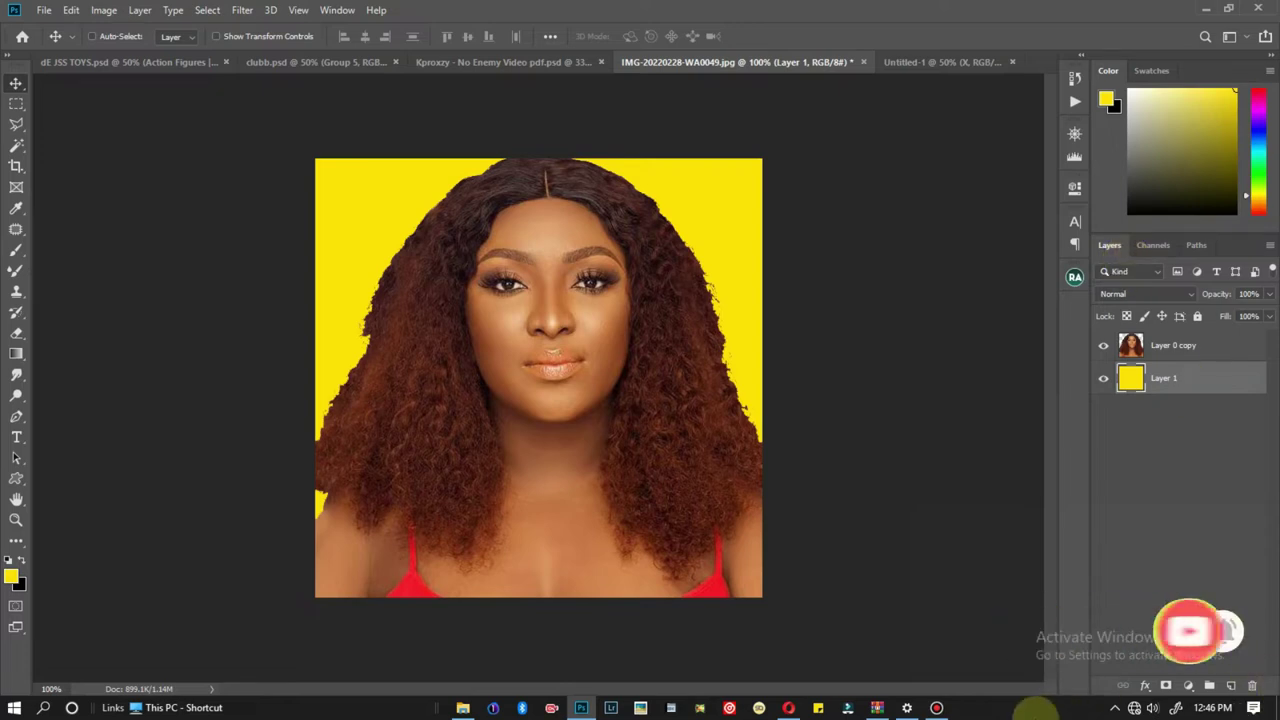
{"action": "left_click", "coordinate": [936, 708]}
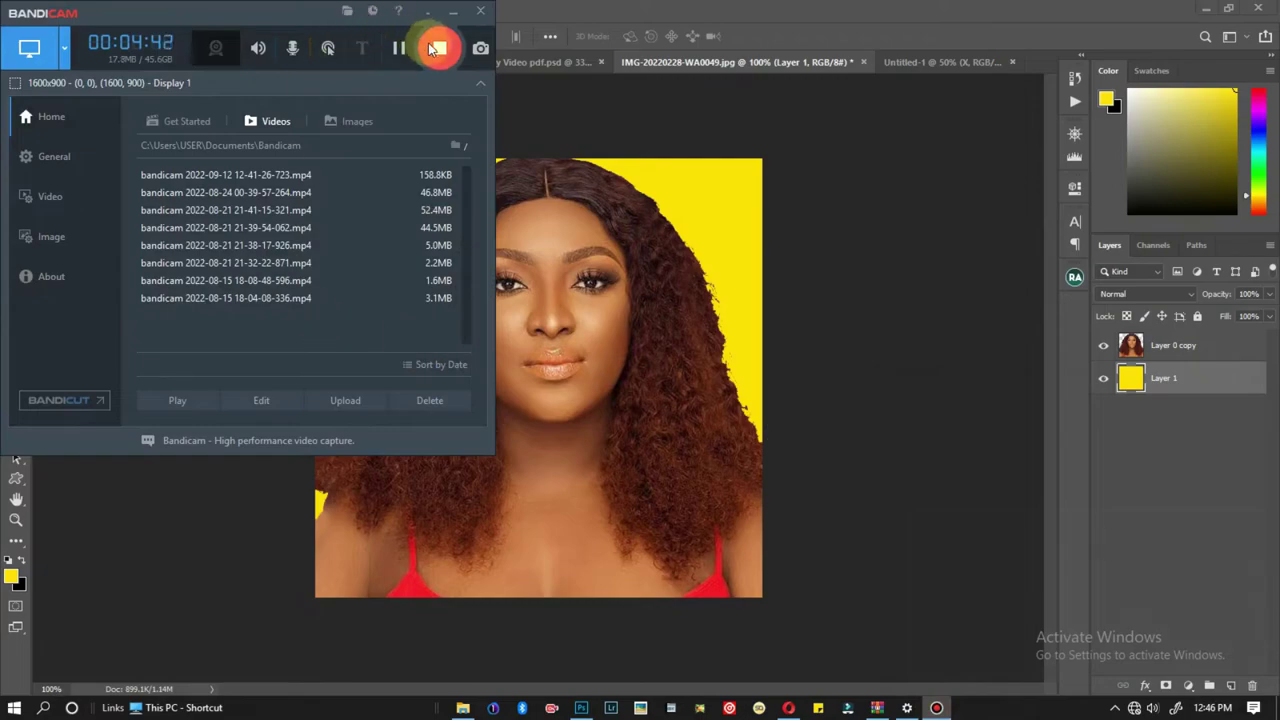
{"action": "left_click", "coordinate": [440, 47]}
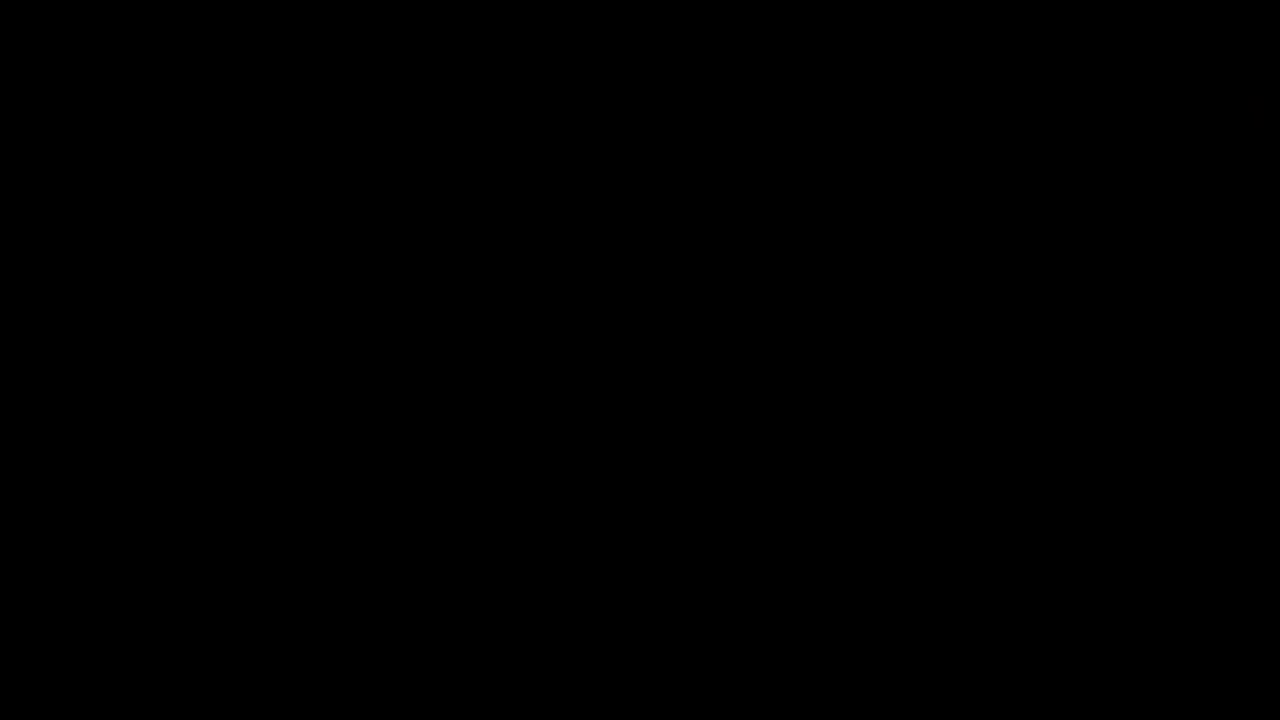